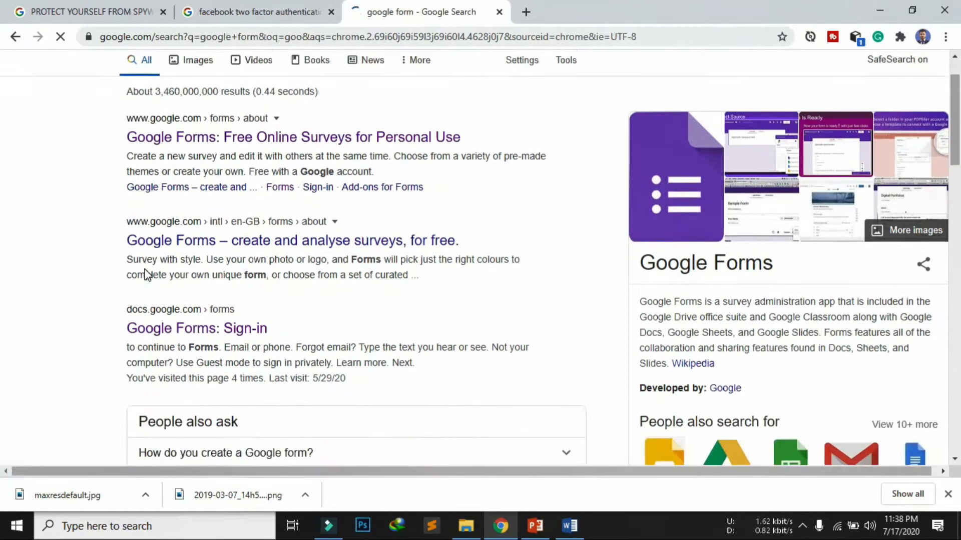
Open Google Forms from its sign-in search result and start a blank form.
click(220, 274)
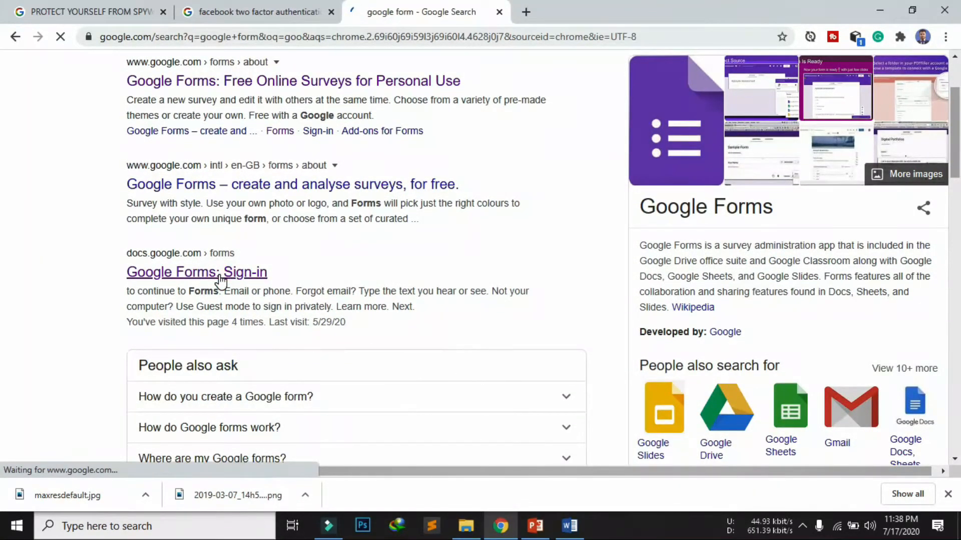
click(219, 275)
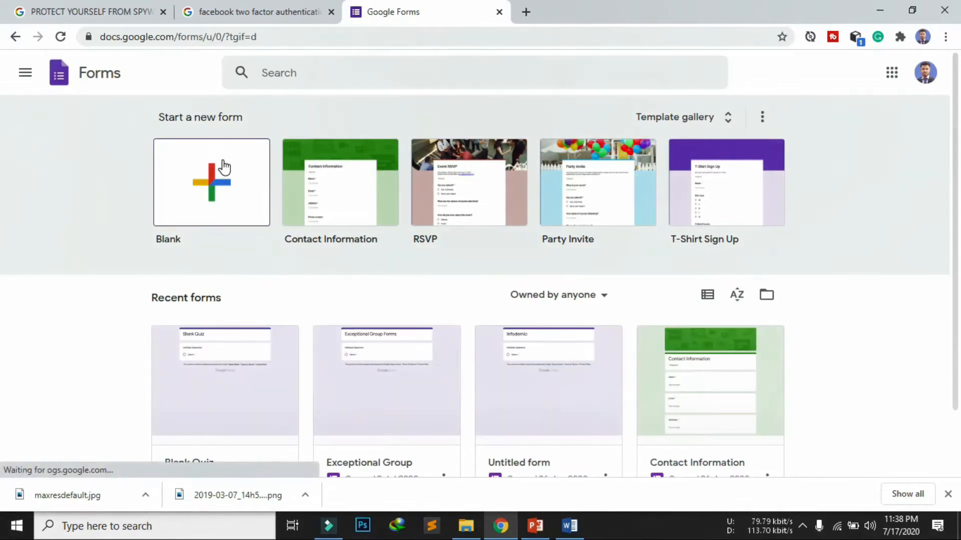
click(224, 171)
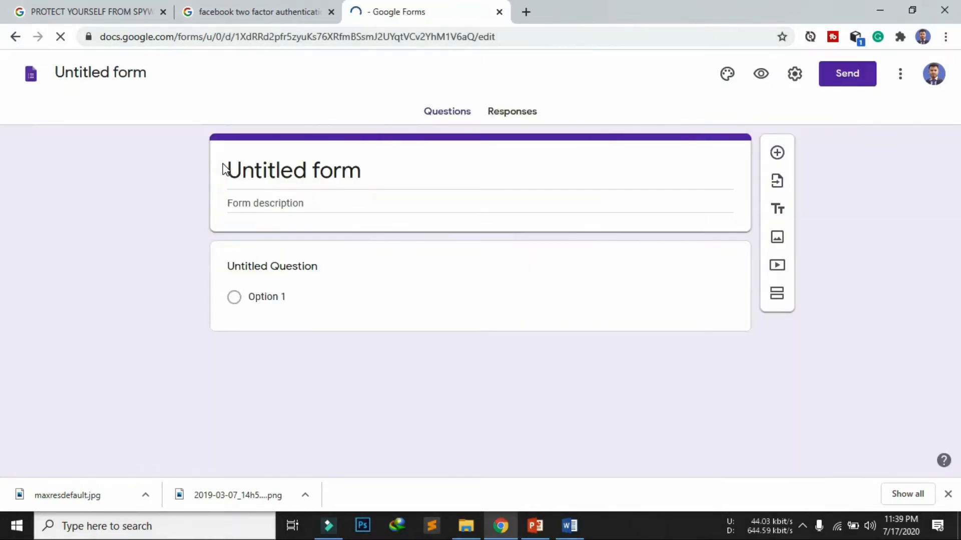
click(290, 178)
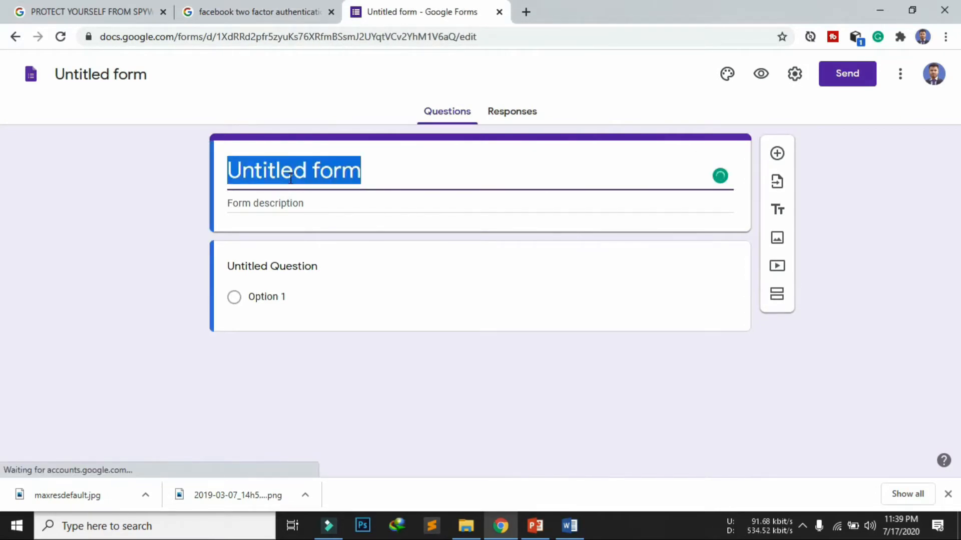
key(Tab)
text(MC)
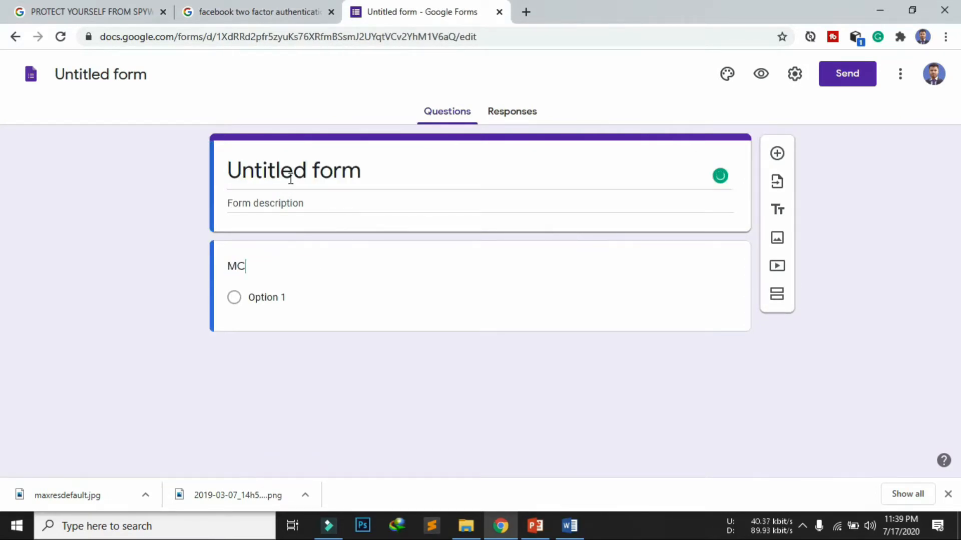
key(Return)
text(Q)
key(Left)
key(BackSpace)
Replace the form's title with "MCQ Exam".
click(290, 179)
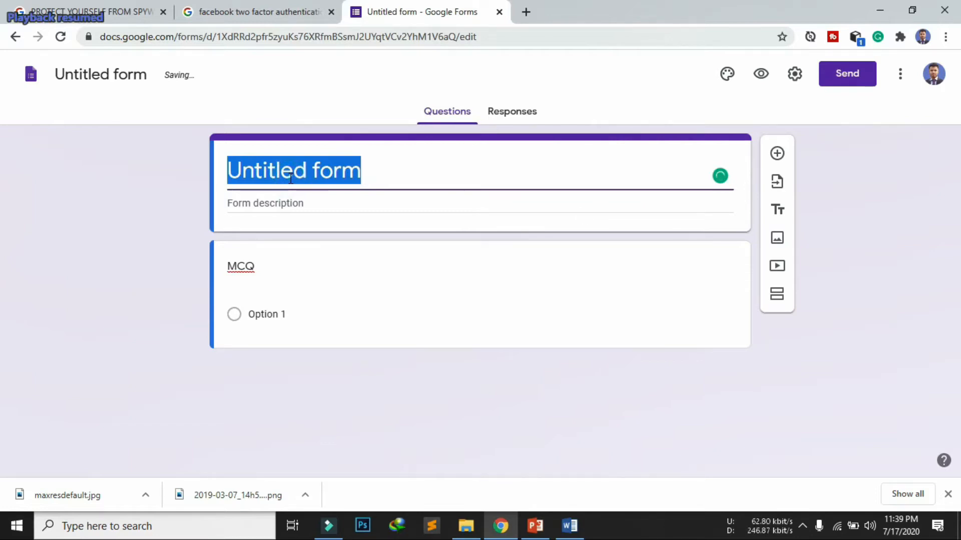
text(MCQ )
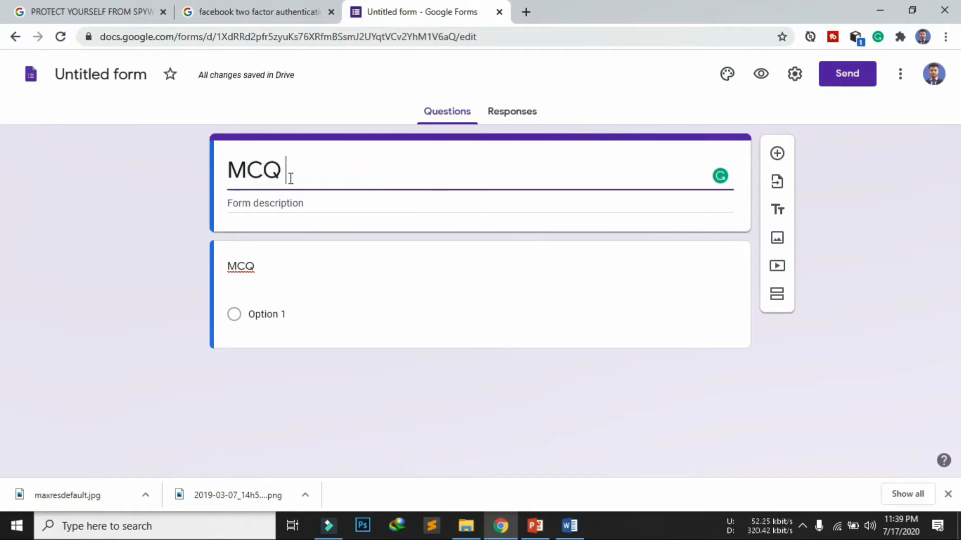
text(Exam)
click(315, 199)
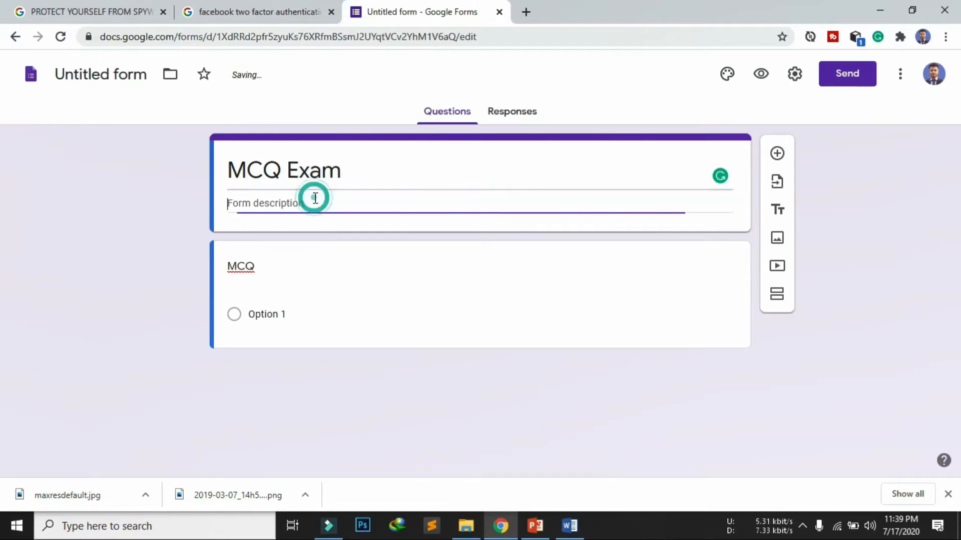
triple_click(305, 165)
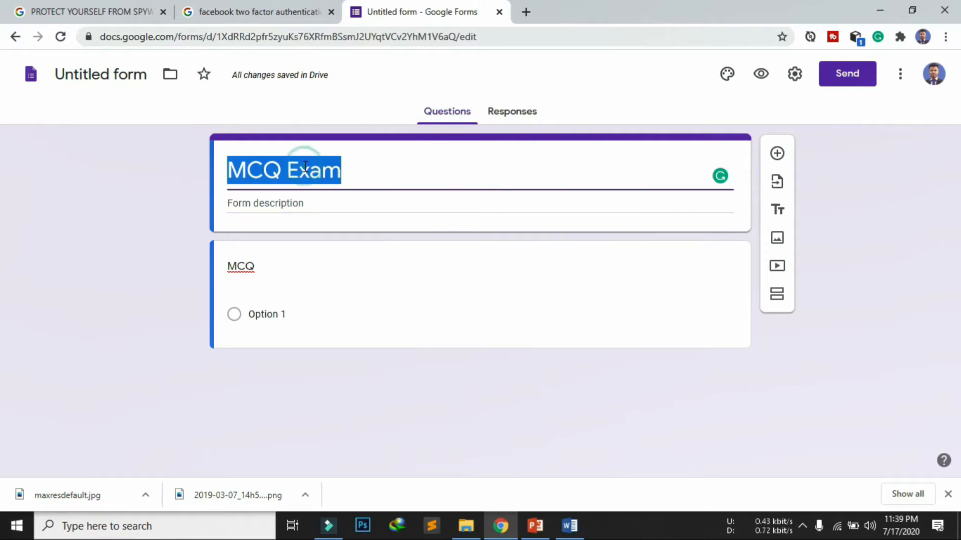
click(247, 171)
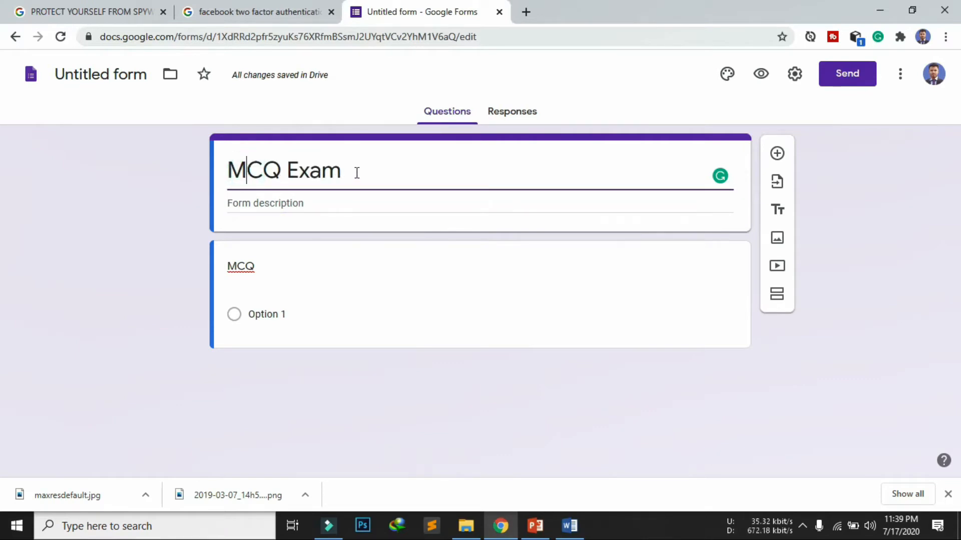
Enter the form description "Please answer all the question . You will get only 10 minutes.".
click(309, 204)
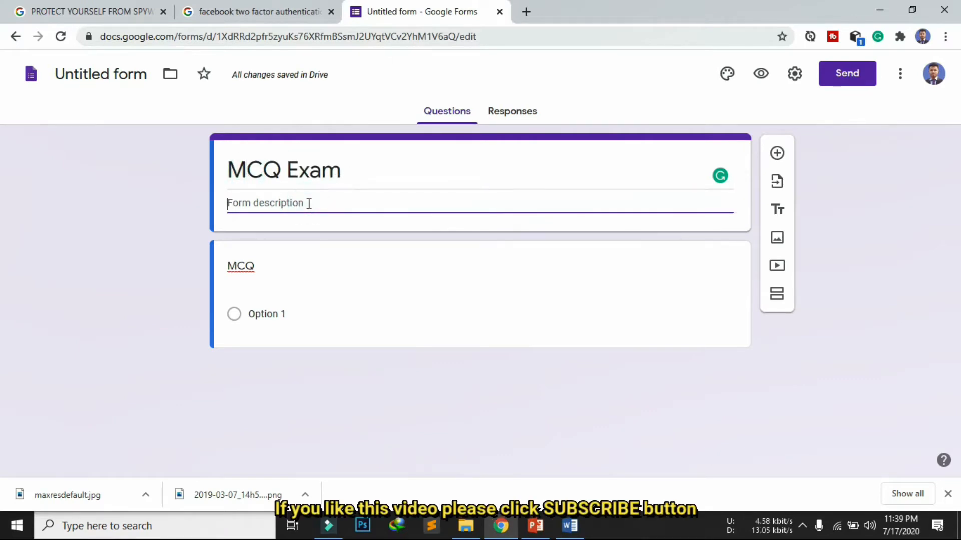
text(Pl)
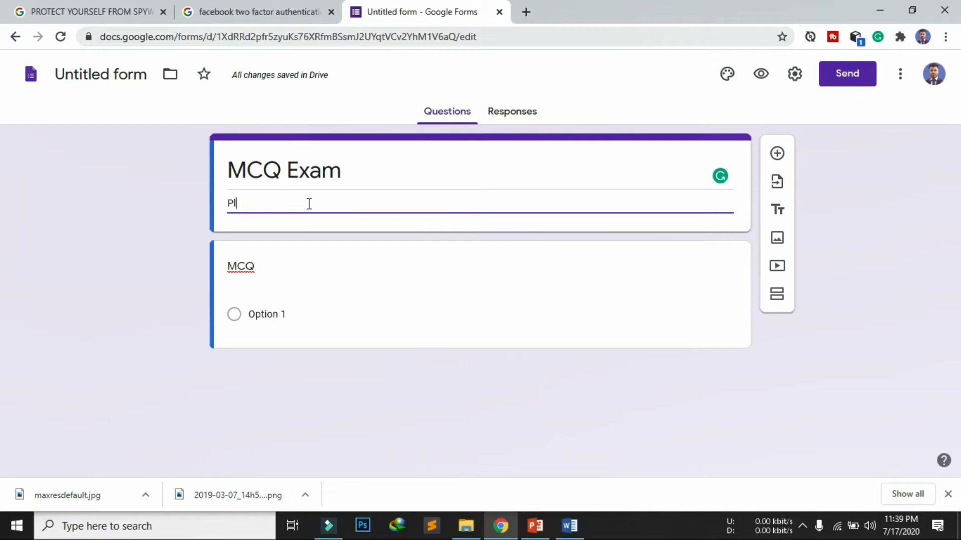
text(ease ans)
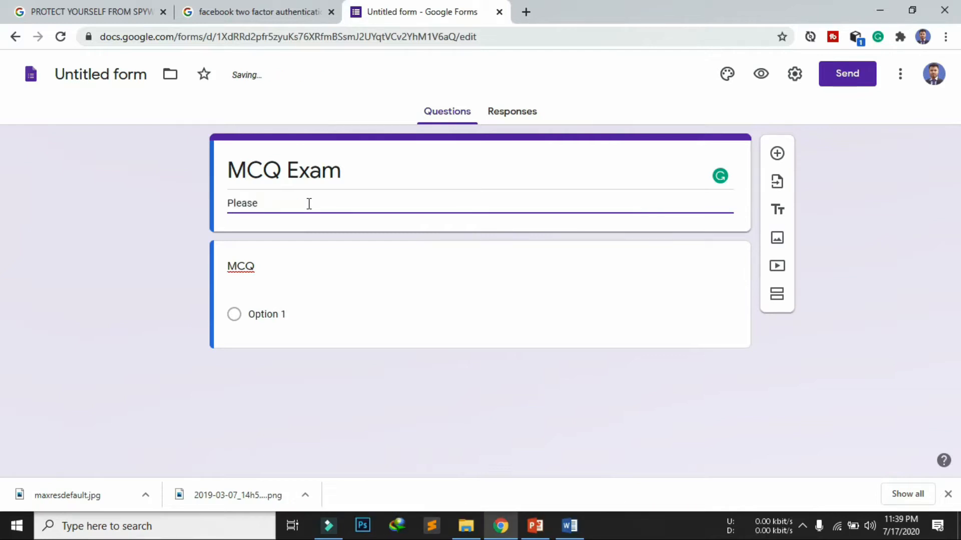
text(wer all the q)
text(uestion )
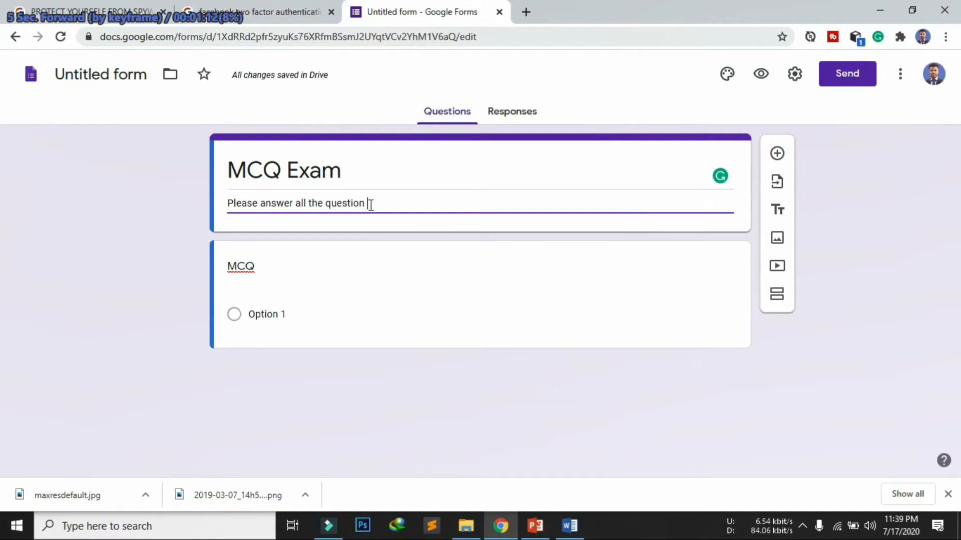
text(. You will get on)
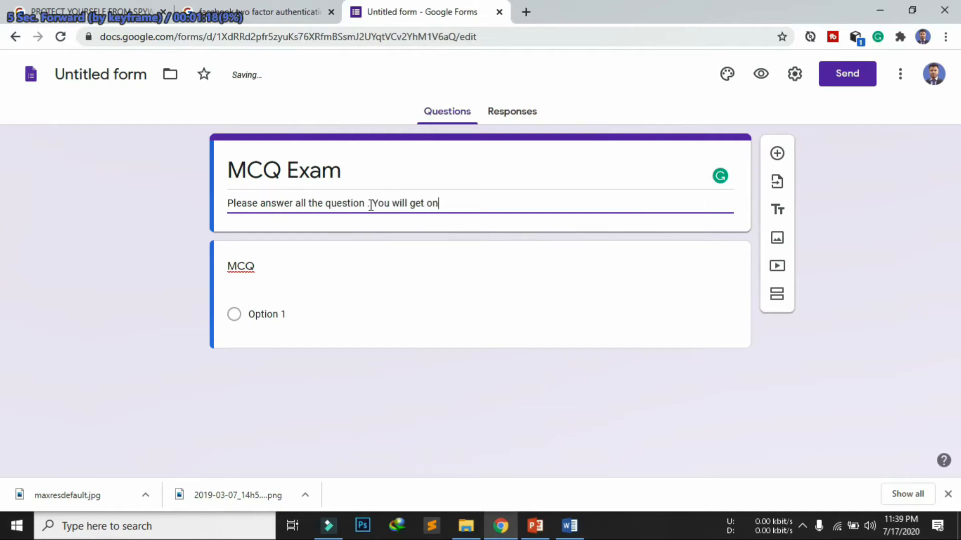
text(ly 10 minutes.)
Replace the first question's text with "Which is the capital city of bangladesh?".
double_click(241, 267)
key(space)
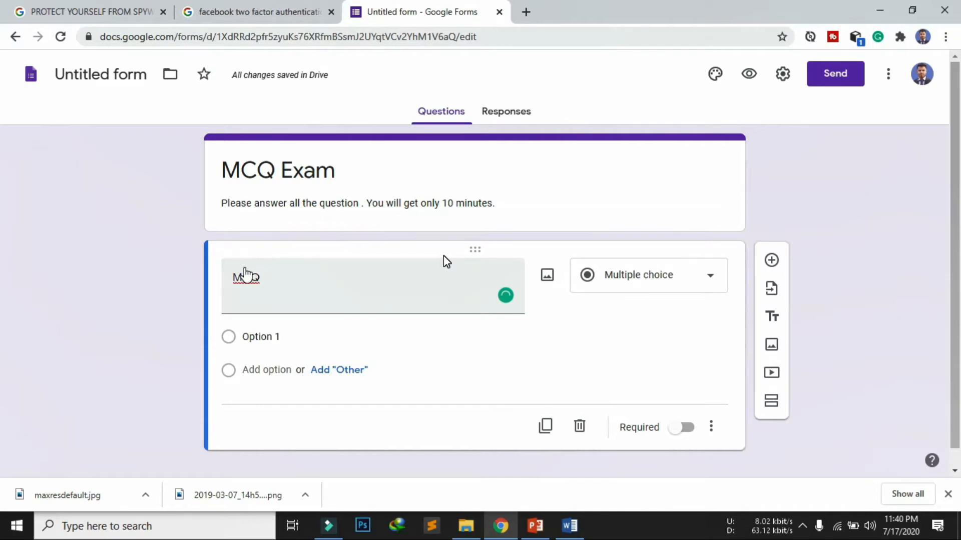
double_click(251, 276)
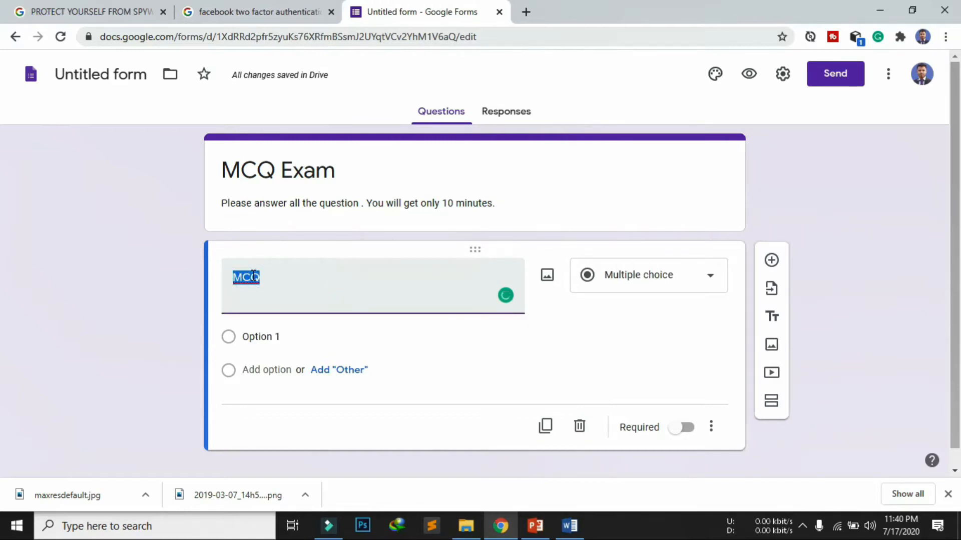
text(Which )
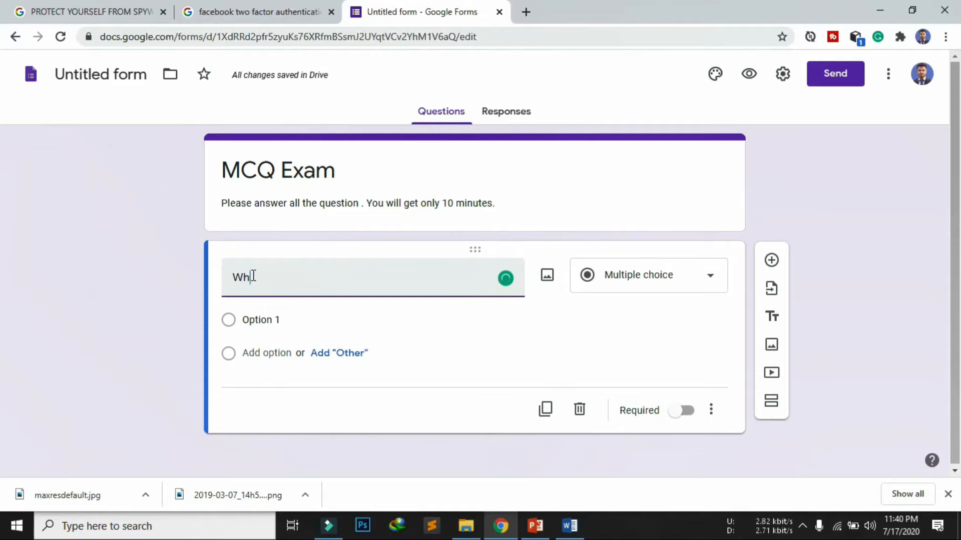
text(h)
text(is the capi)
text(tal)
text(city of banglage)
text(s)
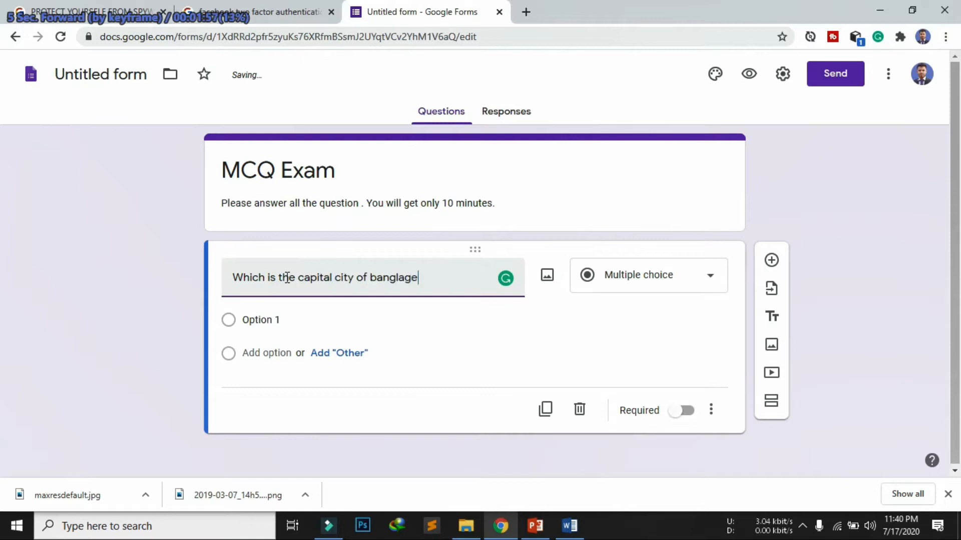
key(BackSpace)
key(BackSpace)
key(BackSpace)
text(desh)
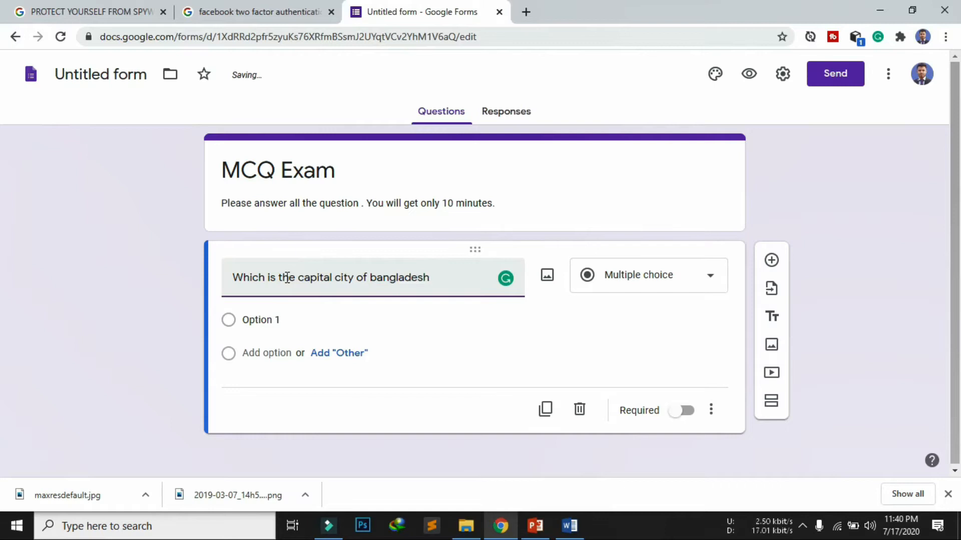
text(?)
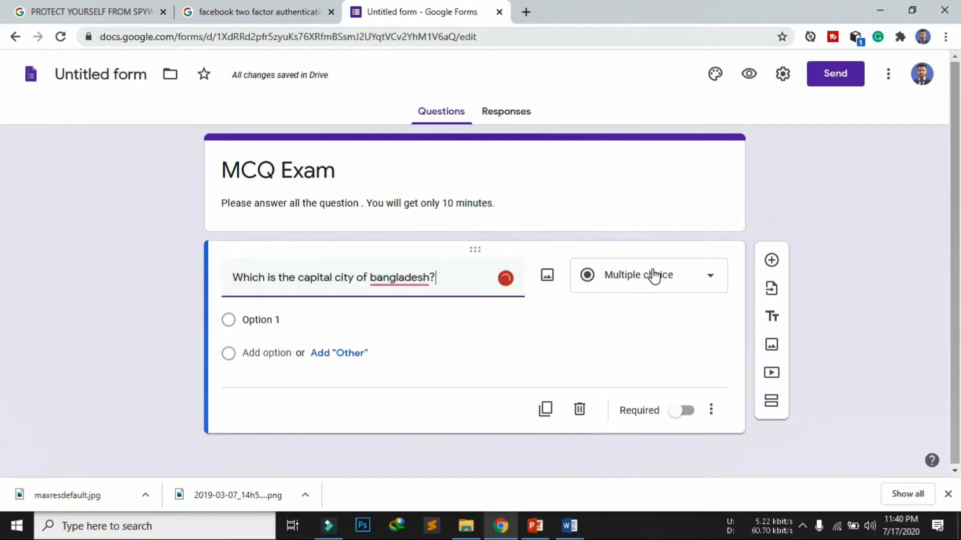
Keep the question as Multiple choice and enter the answer options "1. Dhaka", "Rajshahi", "Sylet" and "Khulna".
click(631, 280)
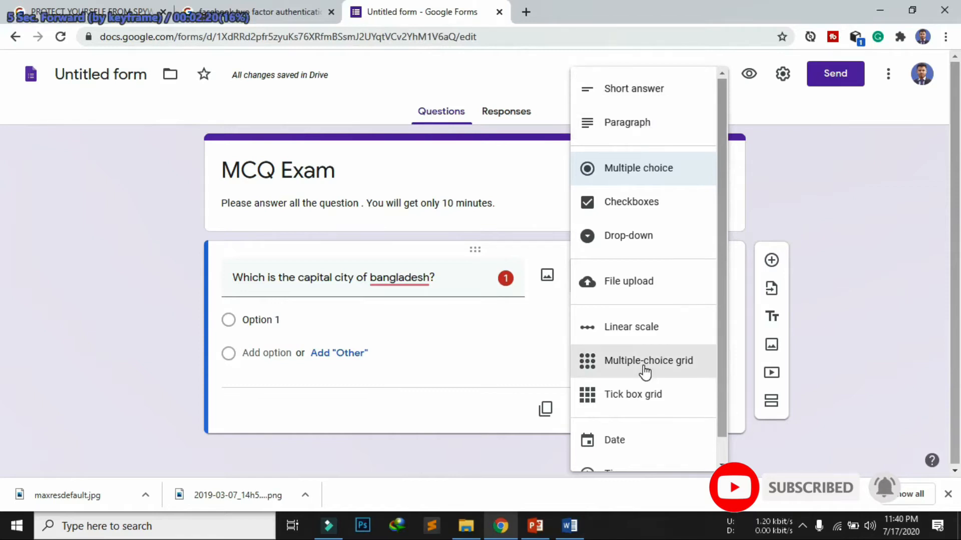
click(273, 321)
text(Dhaka)
click(281, 340)
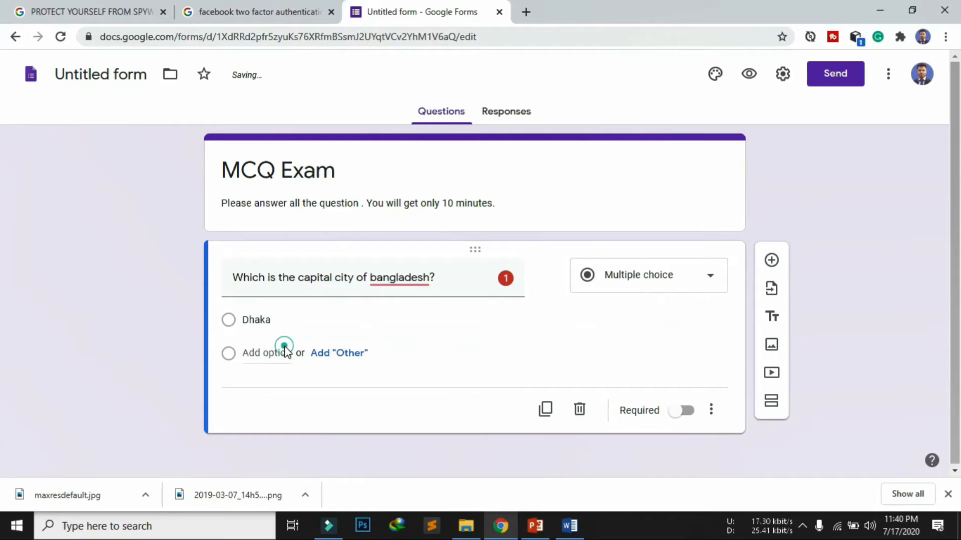
click(262, 360)
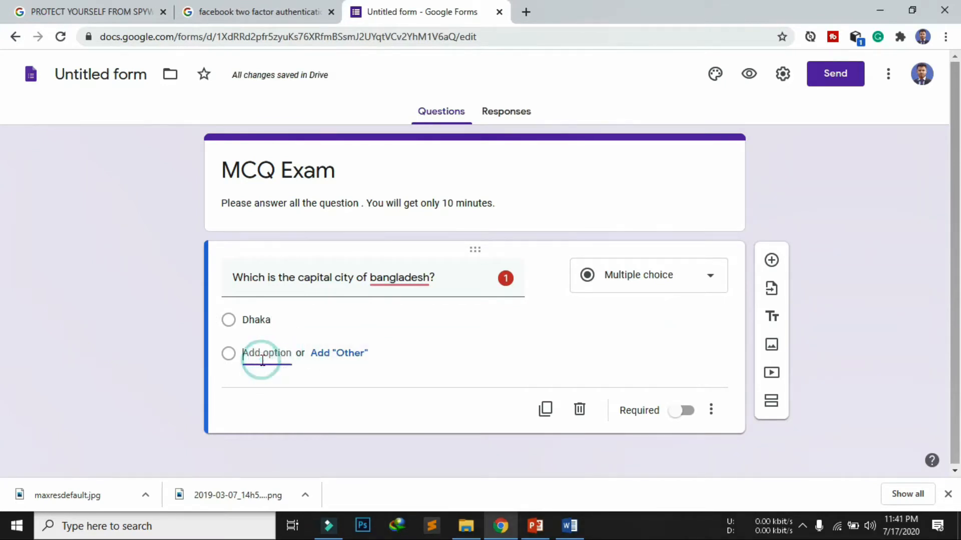
click(262, 419)
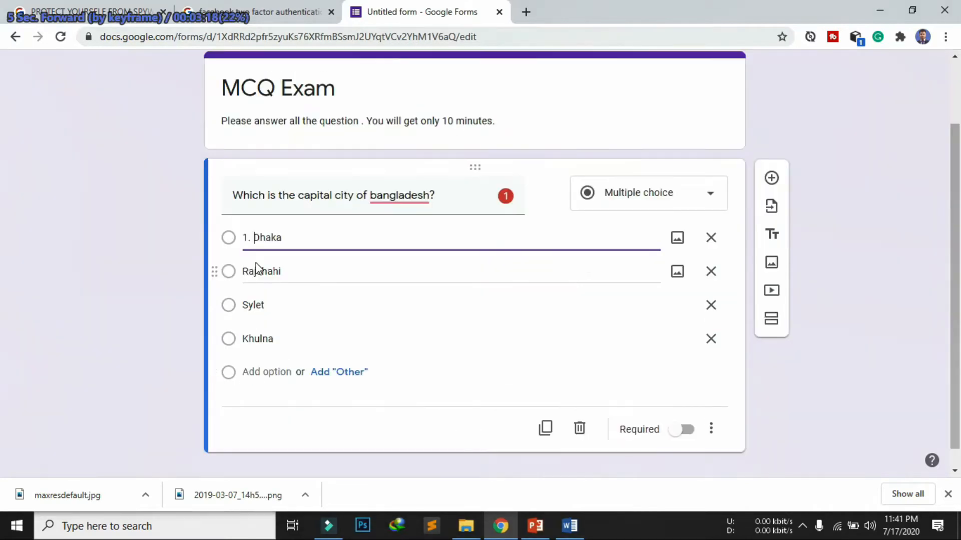
Prefix the Rajshahi, Sylet and Khulna options with the numbers "2.", "3." and "4.".
click(249, 272)
text(2.)
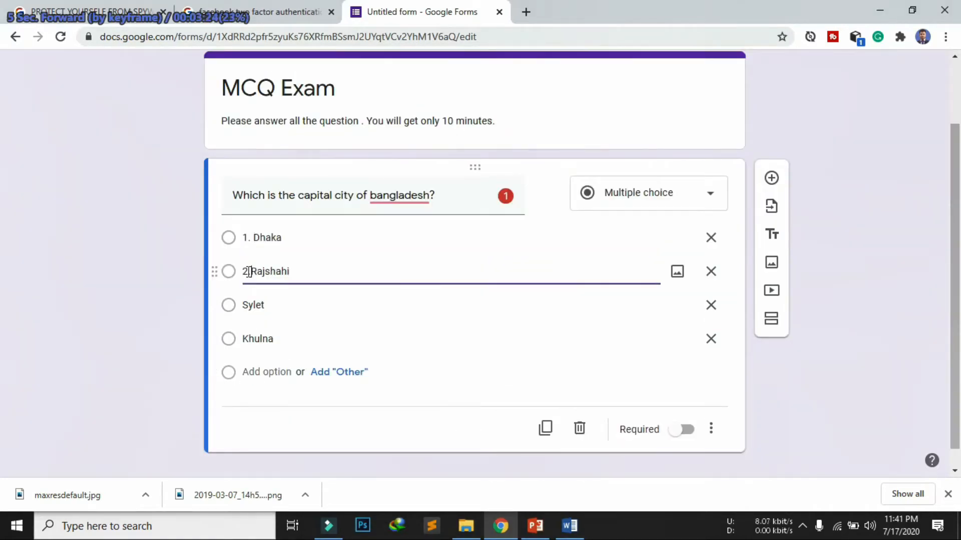
click(244, 305)
text(3.)
double_click(253, 345)
key(Home)
text(4.)
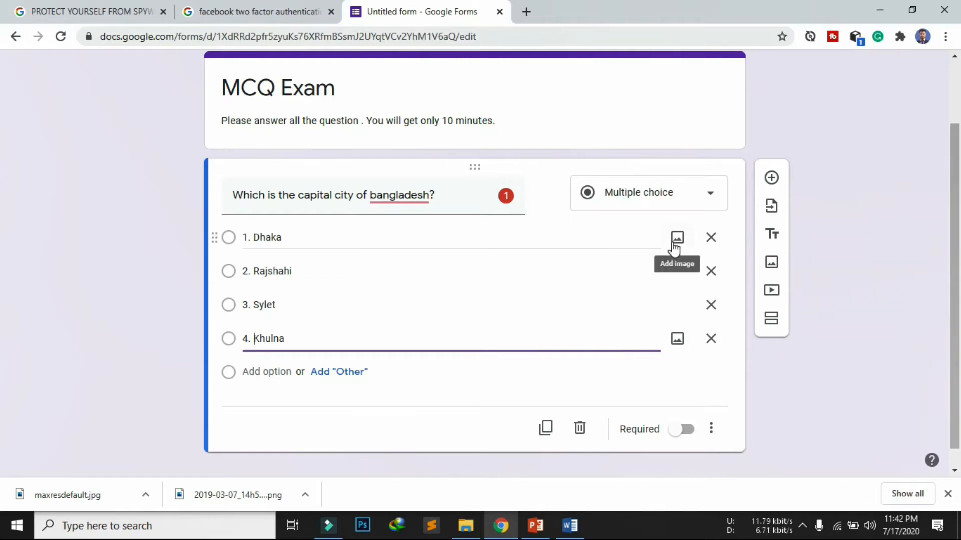
Make the capital city question required and add a new question below it.
click(683, 430)
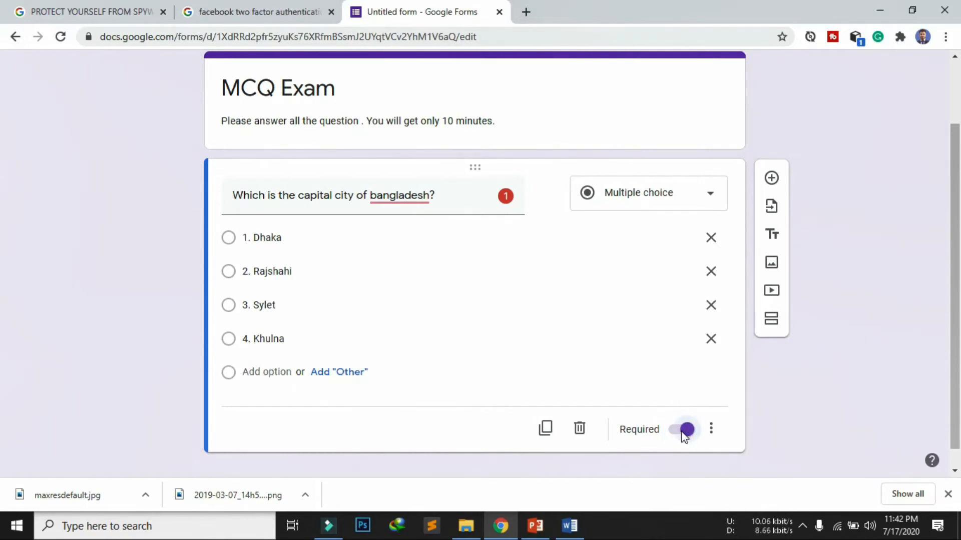
click(684, 435)
click(682, 436)
click(771, 178)
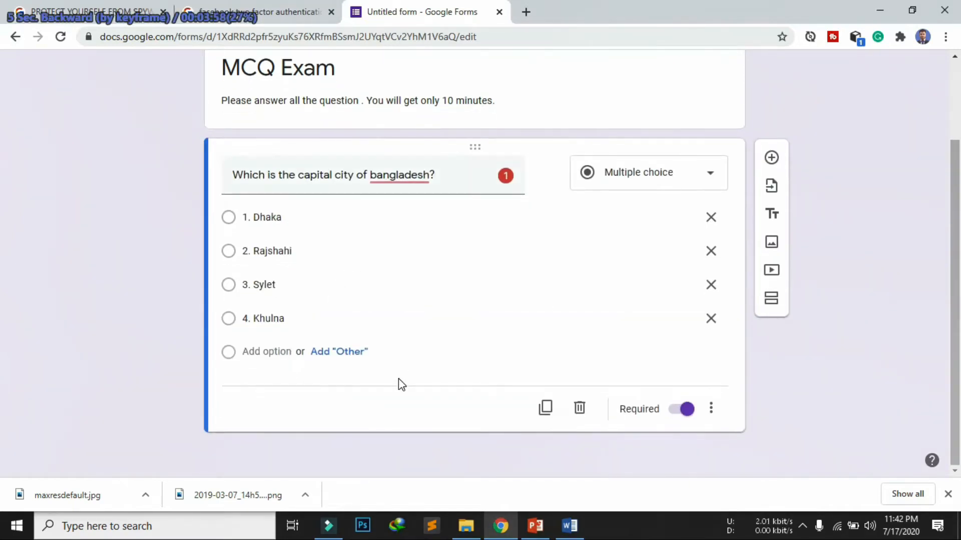
click(771, 160)
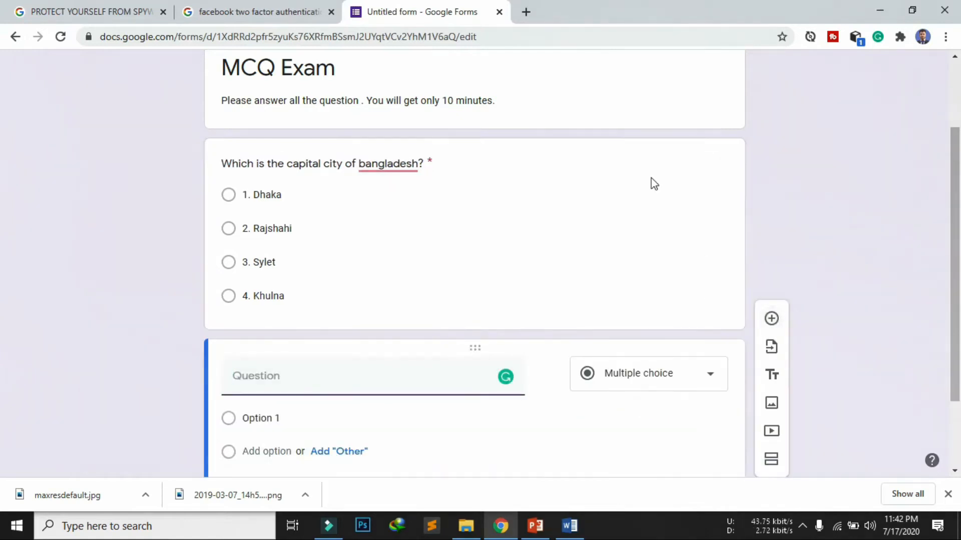
Prefix the capital city question's text with the number "1.".
click(264, 171)
click(230, 176)
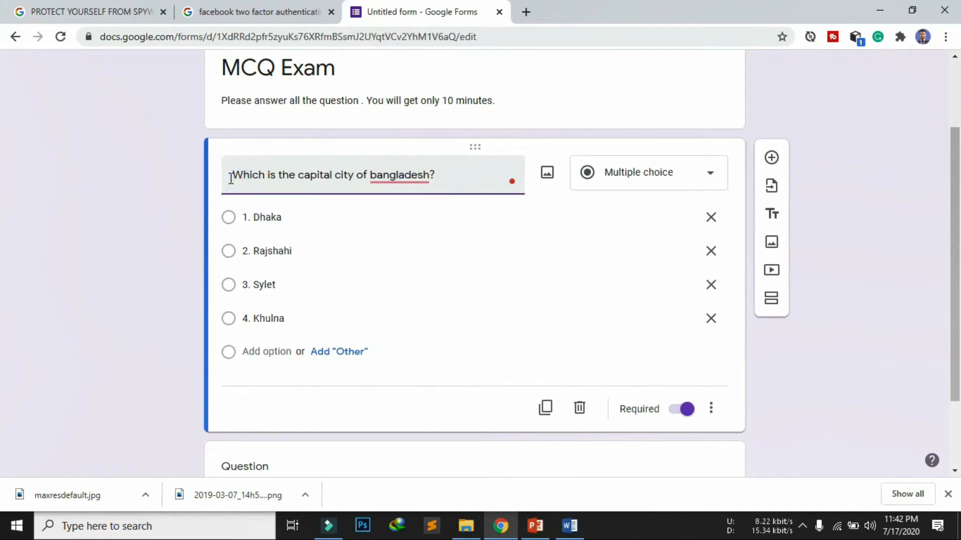
text(1.)
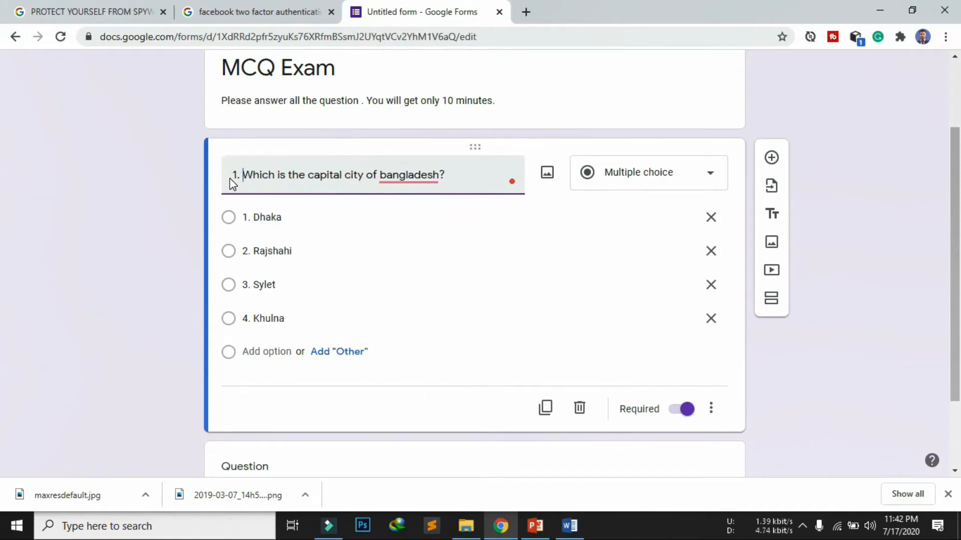
Enter "2. Largest city of bangladesh" as the second question's text.
scroll(329, 326, down, 1)
scroll(329, 328, down, 2)
click(285, 366)
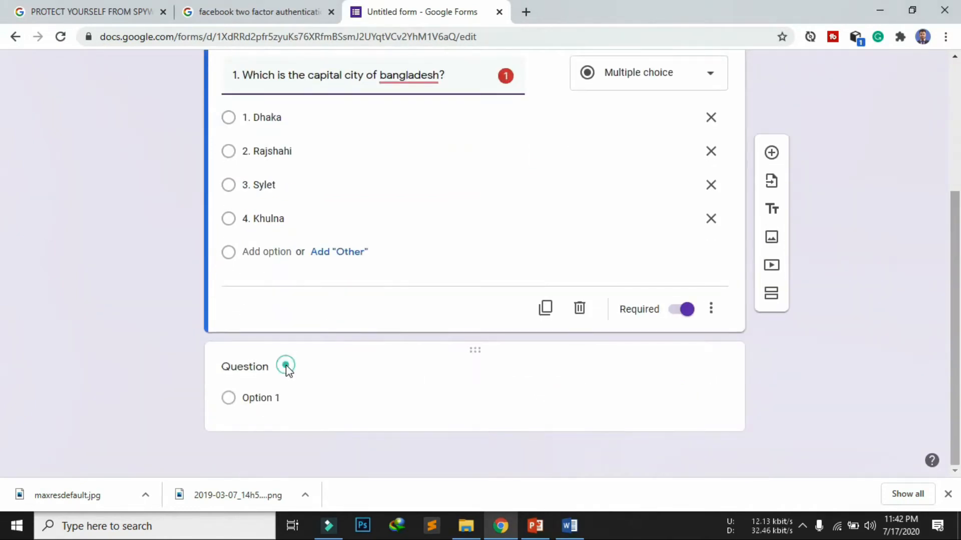
text(2.)
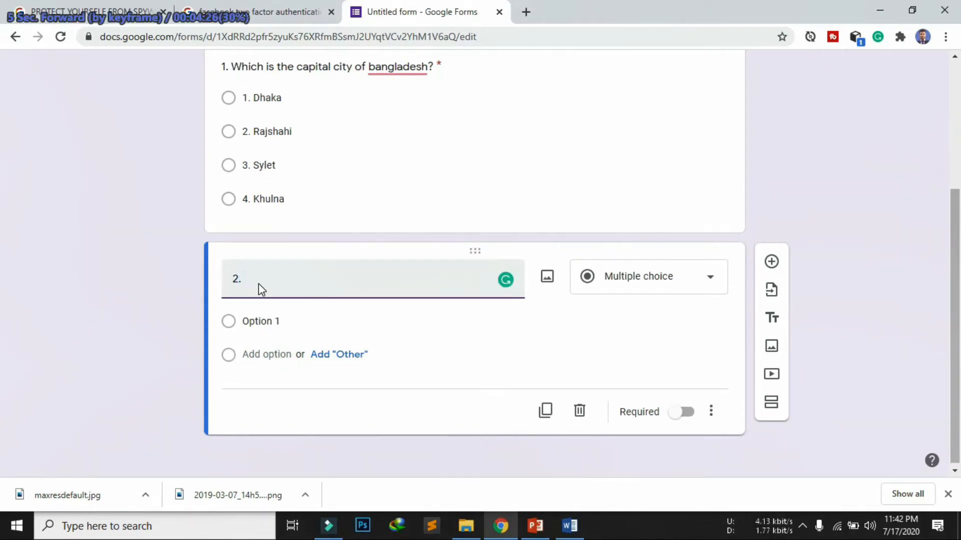
text(Largest city of bangladesh)
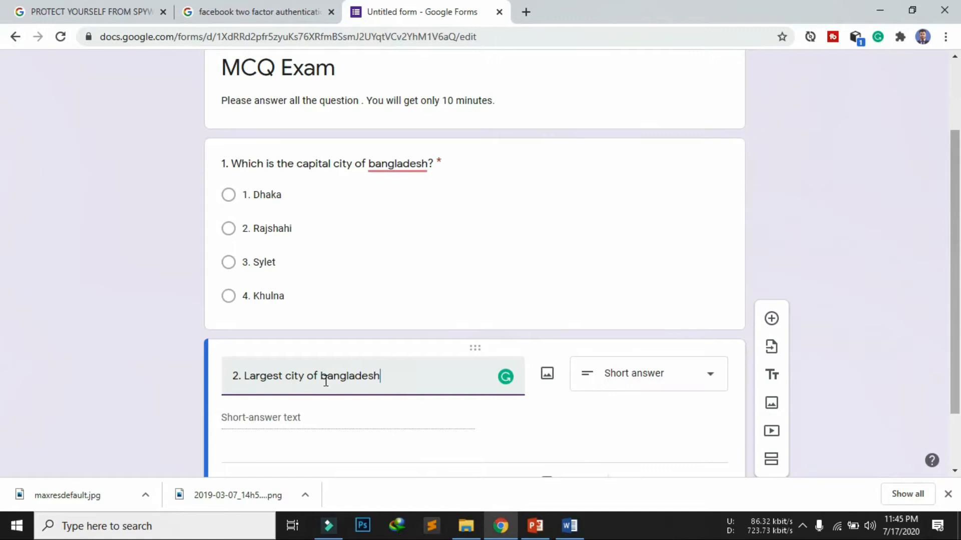
Change the largest city question's type to Multiple choice.
scroll(325, 383, down, 1)
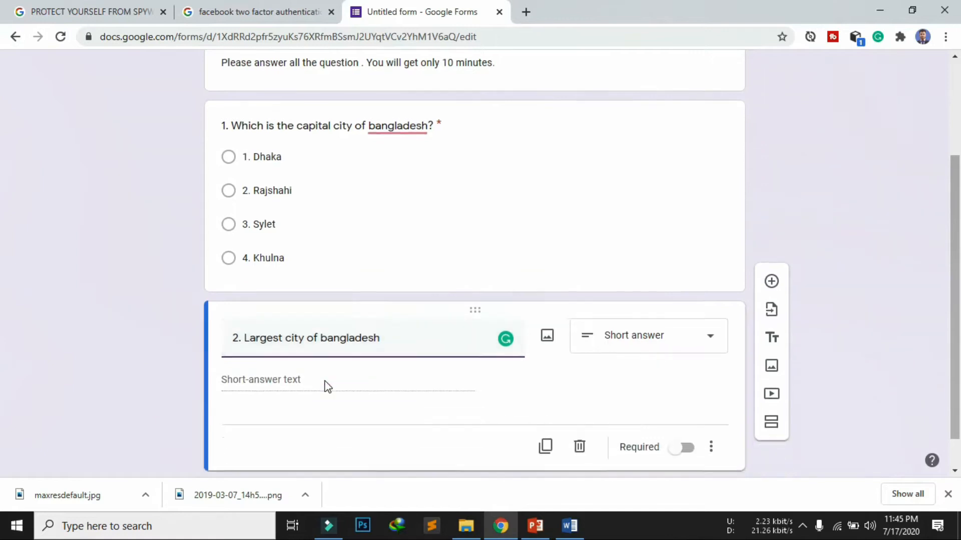
scroll(327, 386, down, 1)
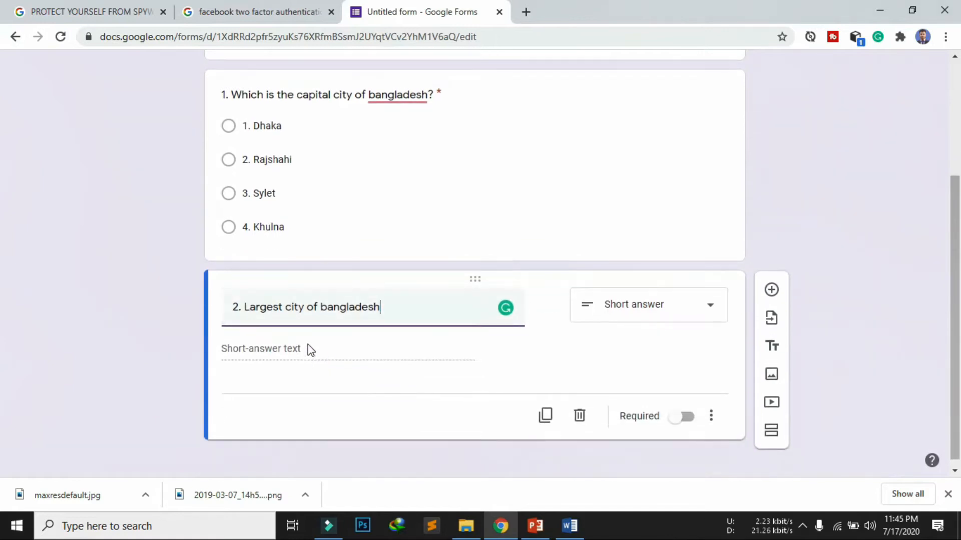
click(666, 313)
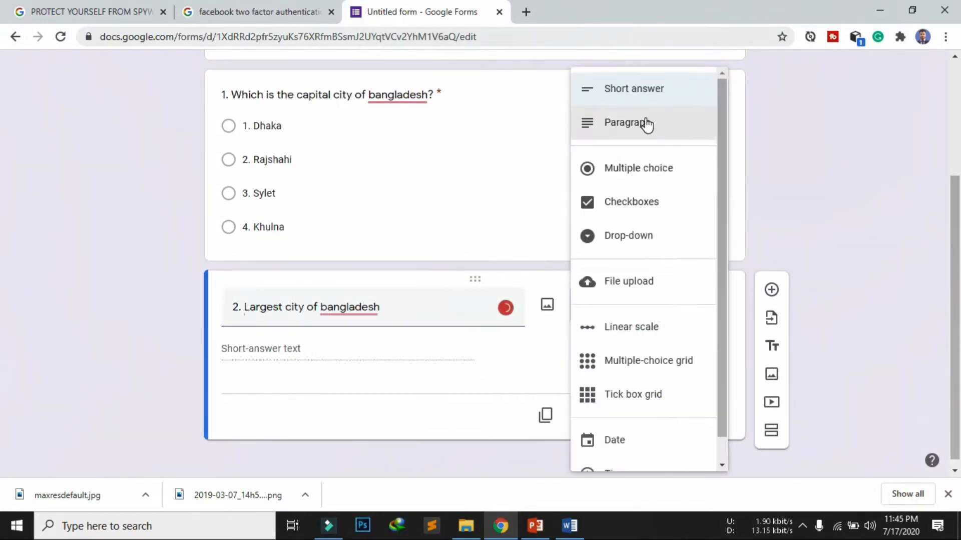
click(633, 168)
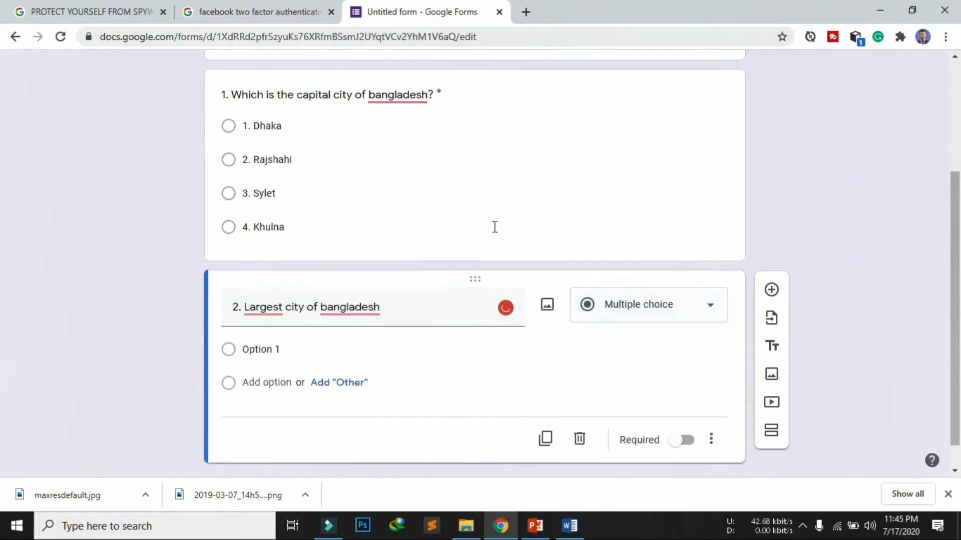
Enter "A. Dhaka", "B. Khulna" and "C. Rajshahi" as the largest city question's options and remove its "Other" option.
click(300, 349)
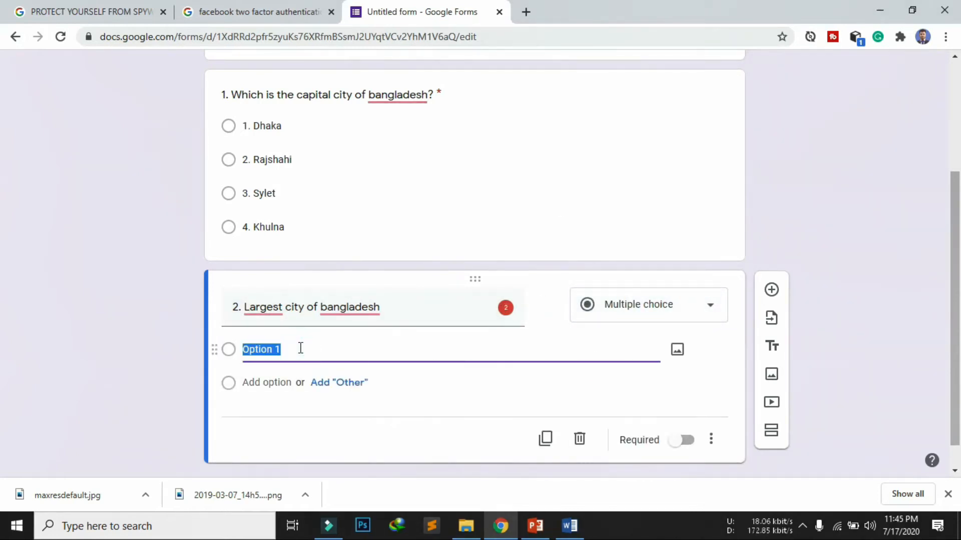
click(629, 312)
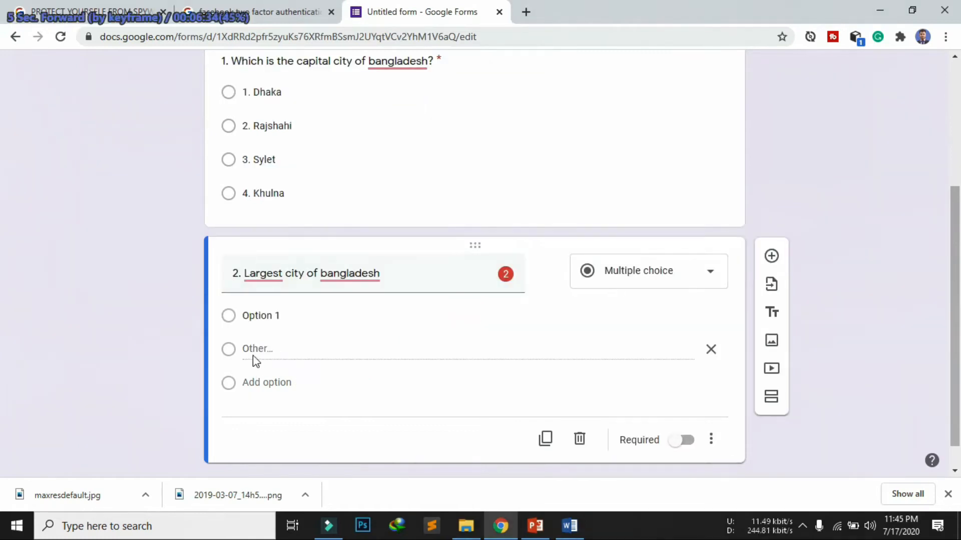
click(710, 349)
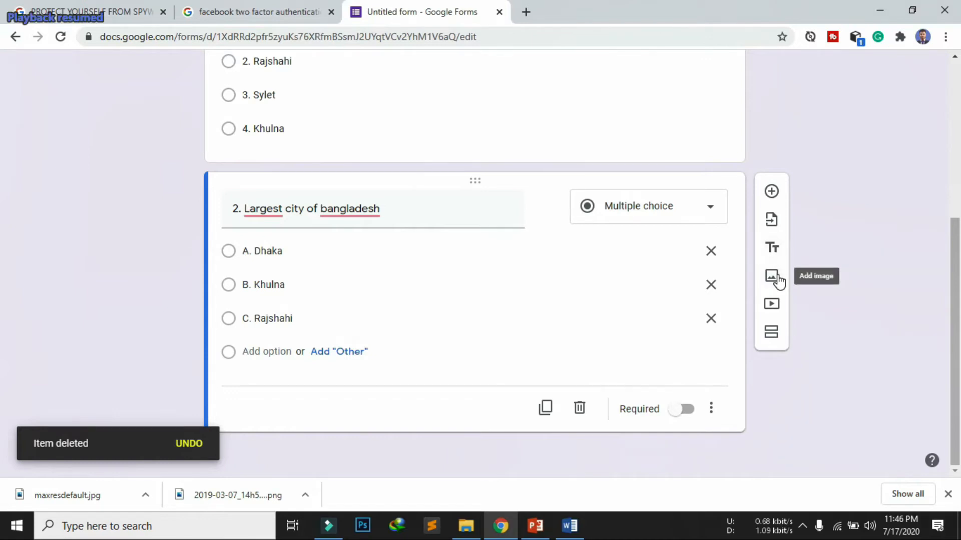
Add a new section after the largest city question.
scroll(797, 280, up, 5)
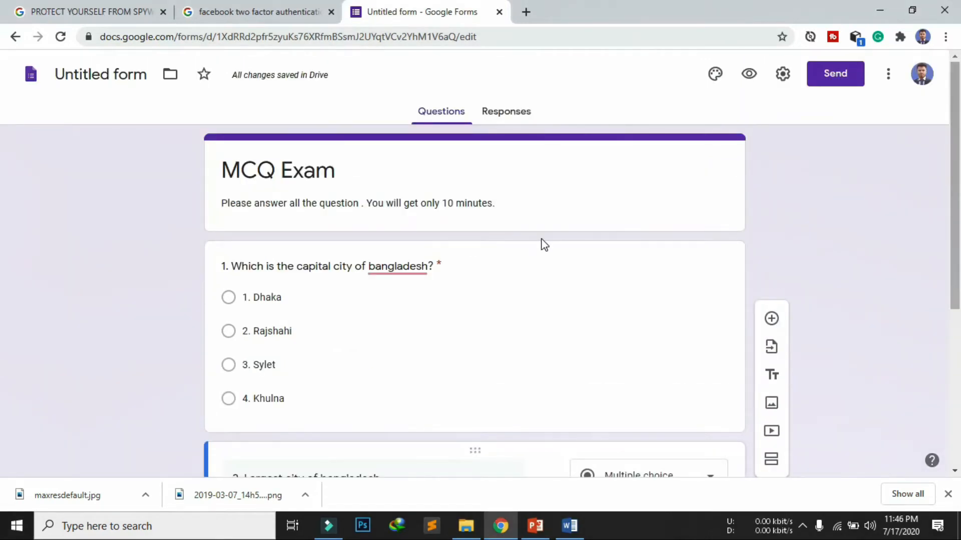
scroll(543, 243, down, 1)
scroll(544, 244, down, 4)
scroll(544, 244, up, 1)
scroll(544, 244, down, 1)
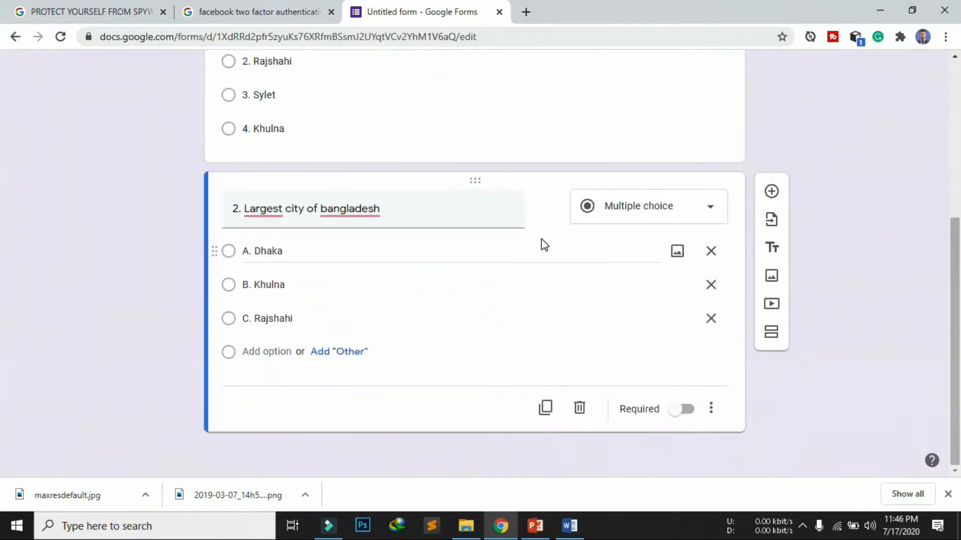
click(771, 332)
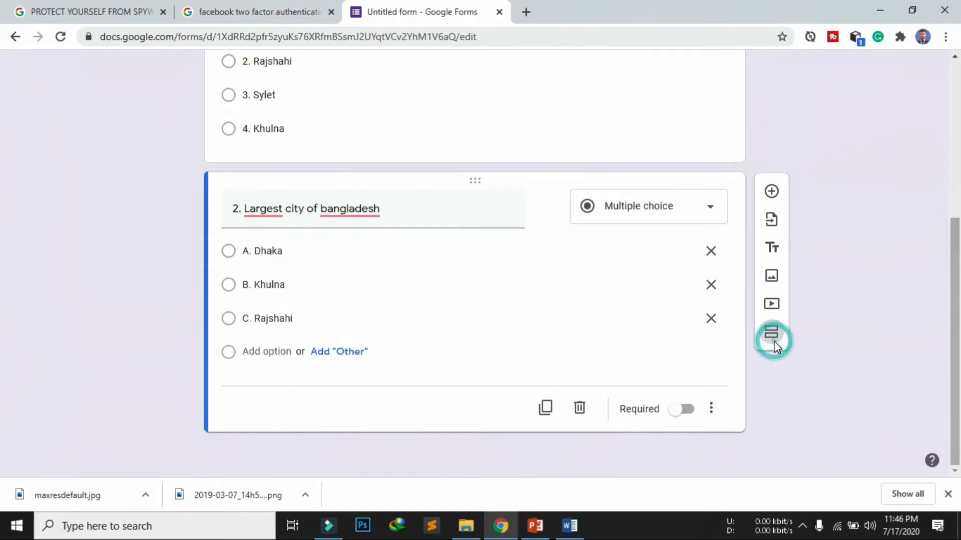
click(436, 332)
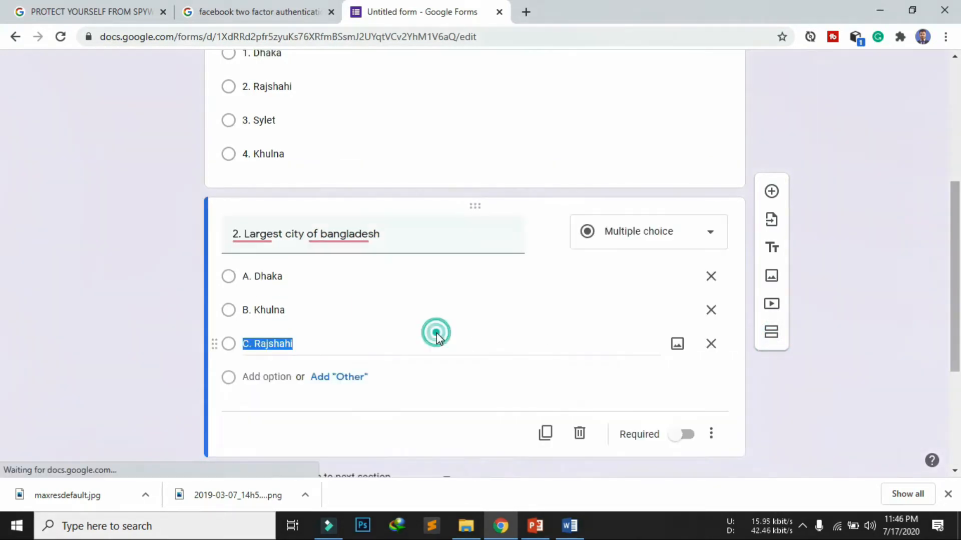
scroll(437, 332, down, 4)
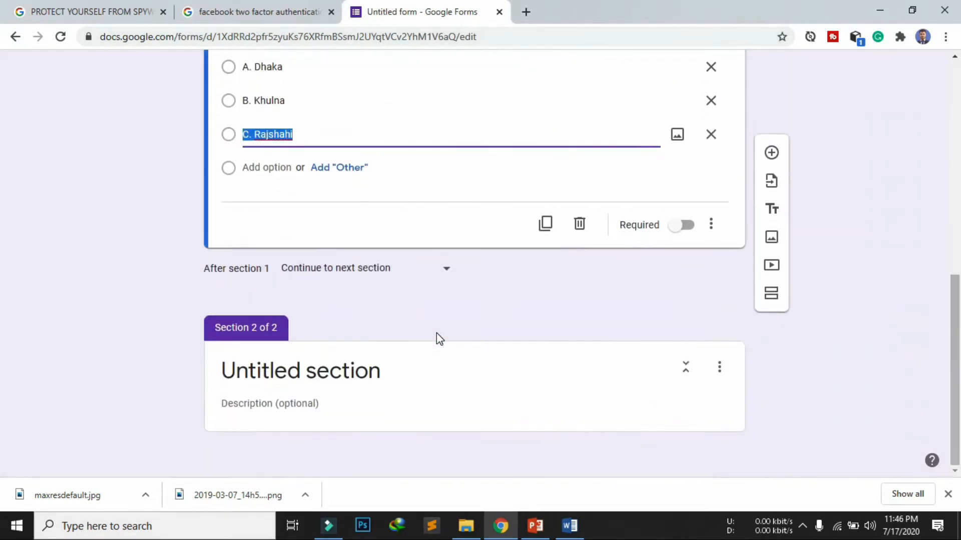
Delete the untitled second section from the form.
click(281, 378)
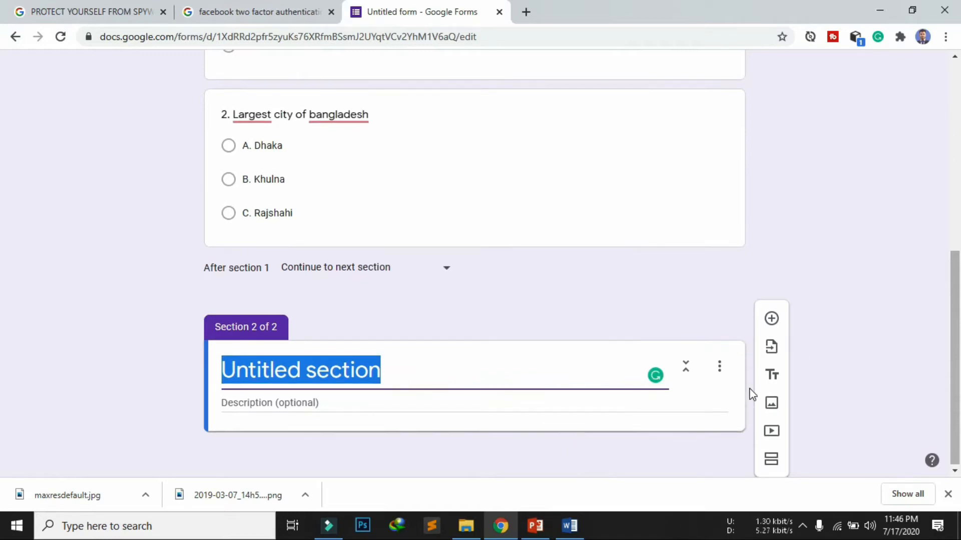
click(719, 370)
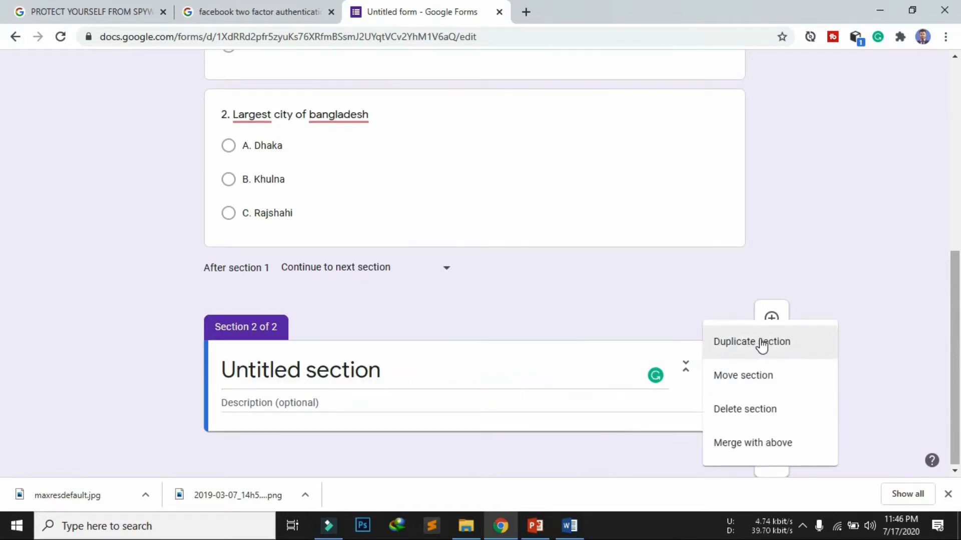
click(762, 409)
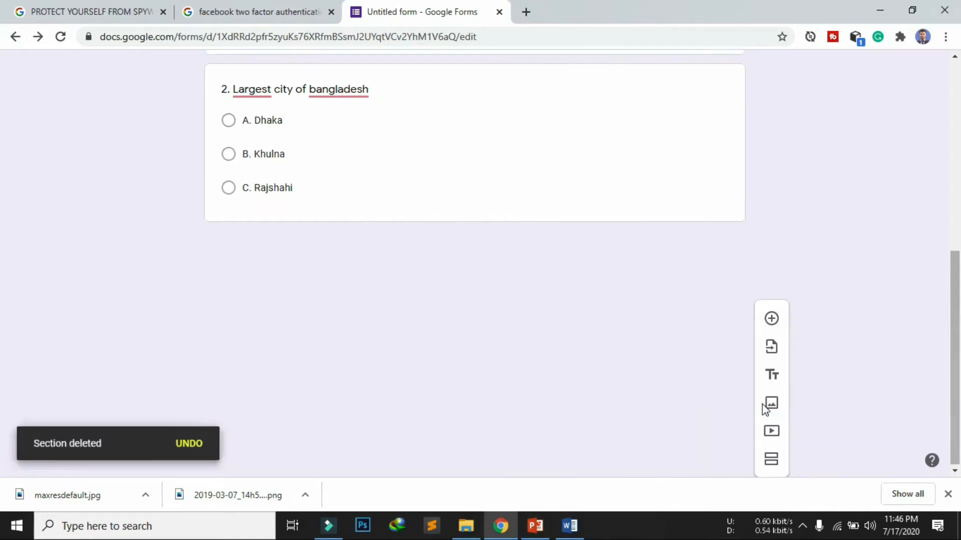
Insert the image "arab spring.jpg" from the computer directly below the form's title and description.
scroll(485, 291, up, 8)
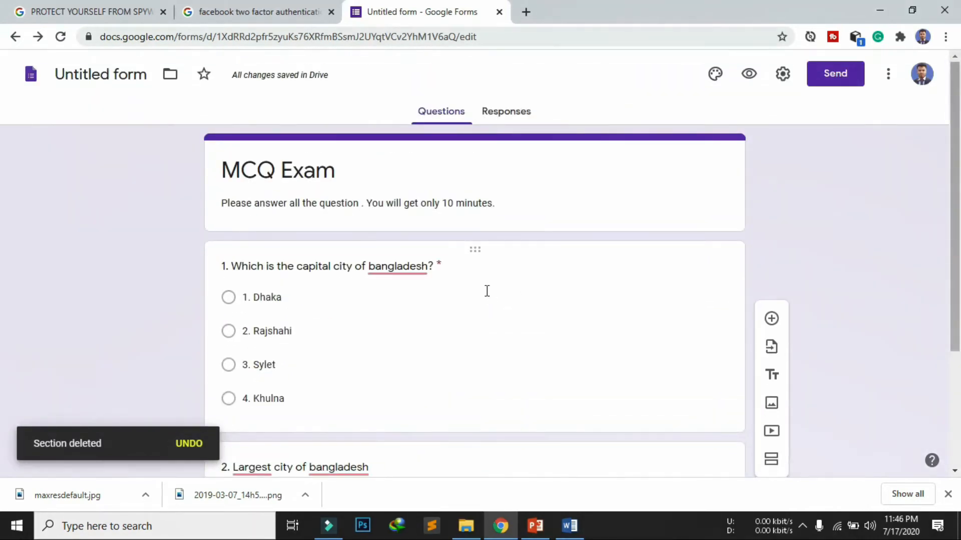
triple_click(377, 204)
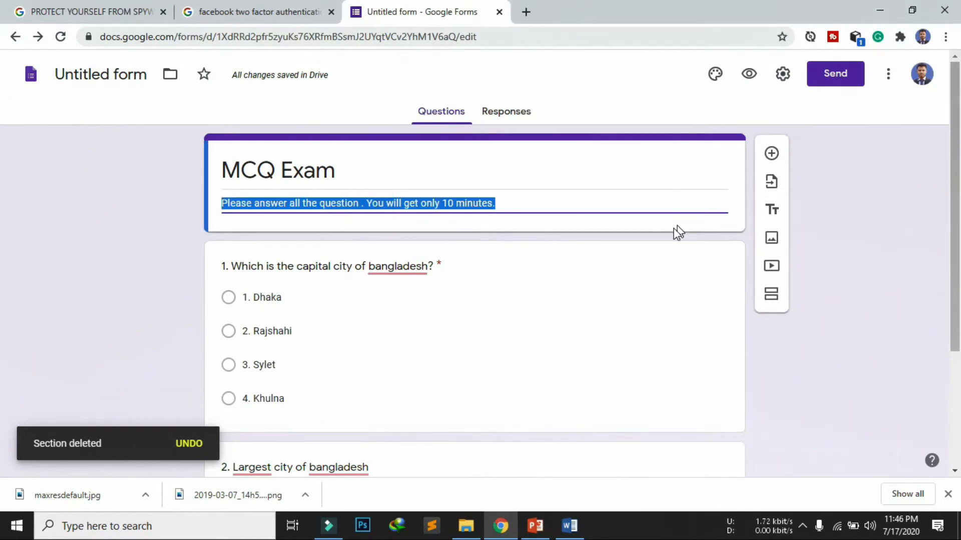
click(772, 235)
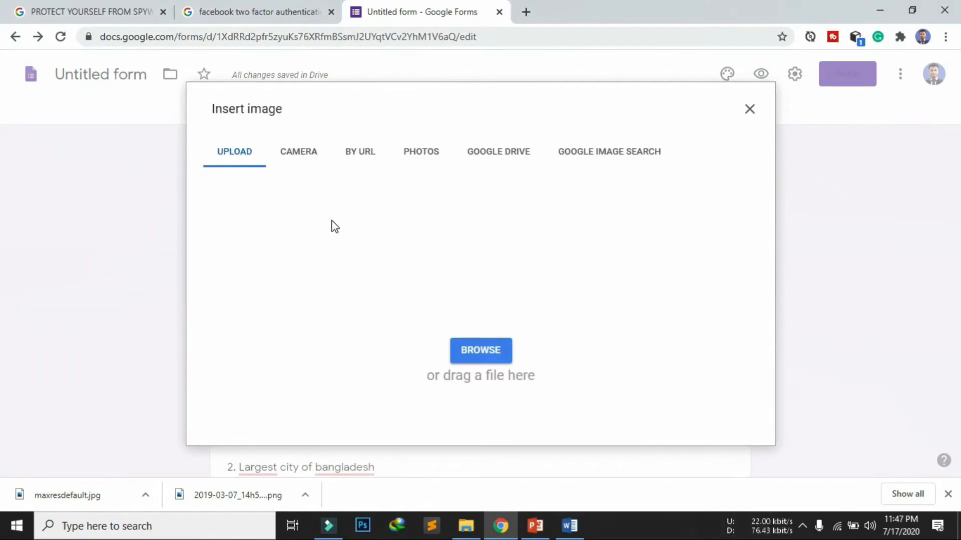
click(495, 356)
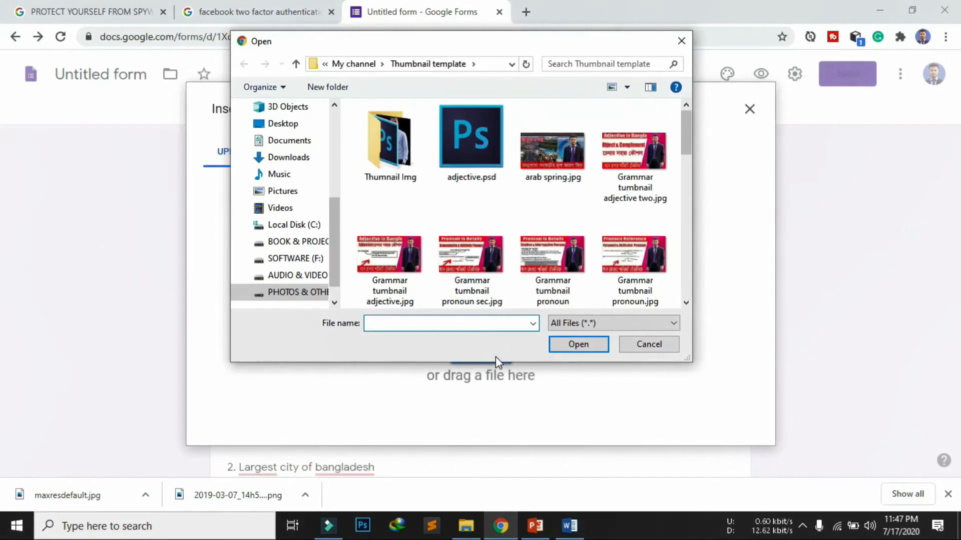
double_click(569, 154)
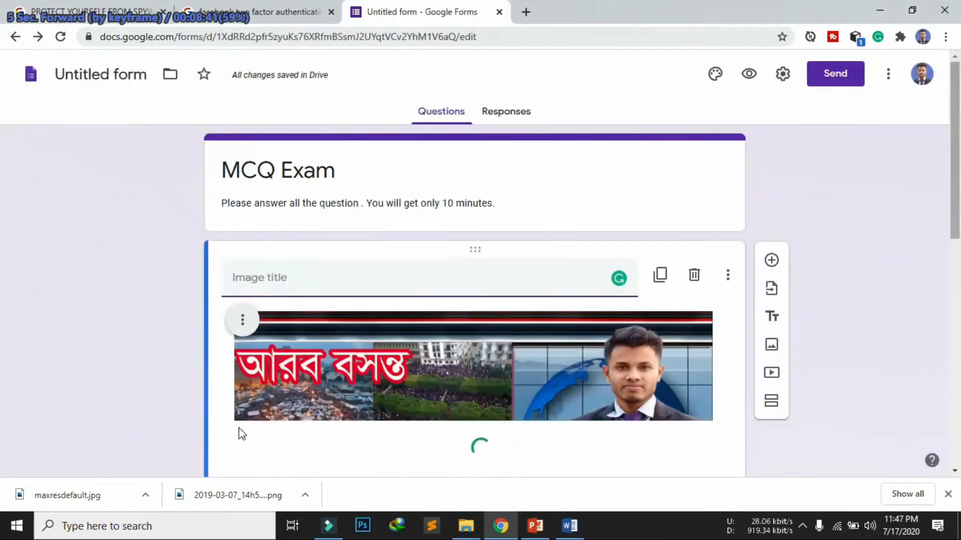
Add a new multiple-choice question below the largest city question.
scroll(352, 422, down, 1)
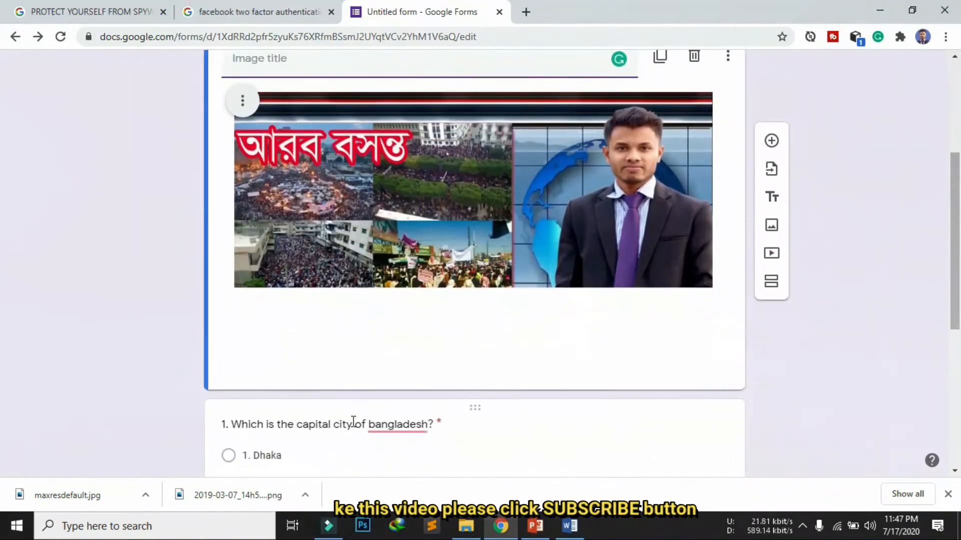
scroll(354, 421, down, 1)
scroll(353, 422, up, 1)
scroll(353, 422, up, 2)
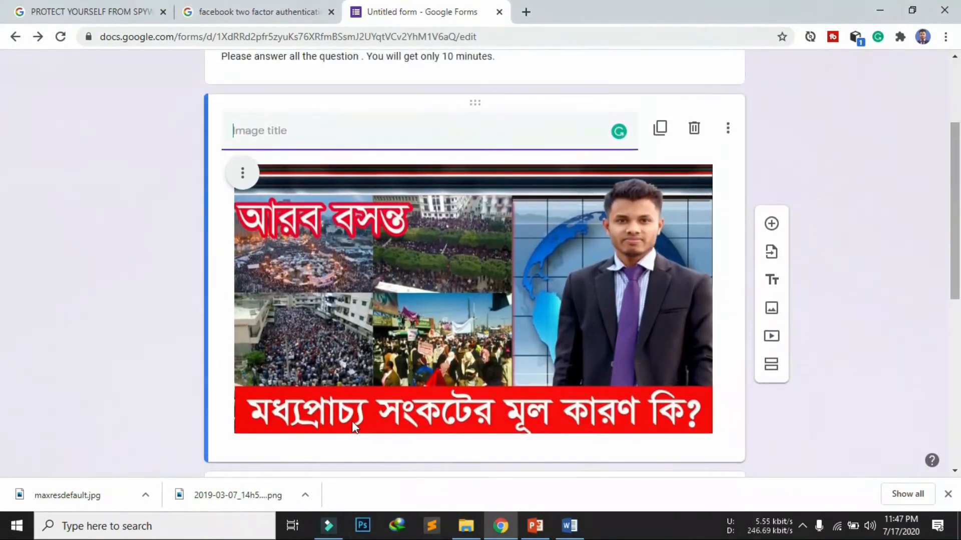
scroll(352, 422, up, 2)
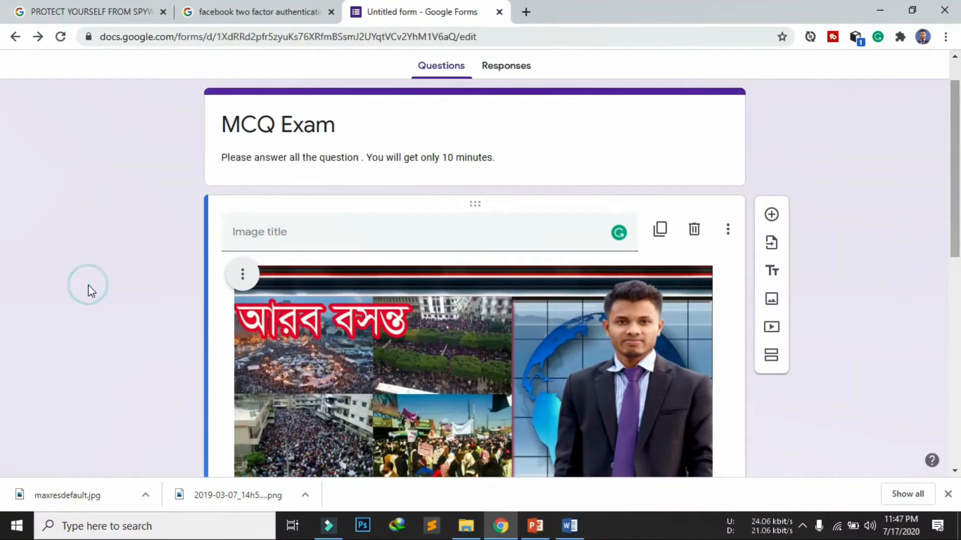
click(444, 247)
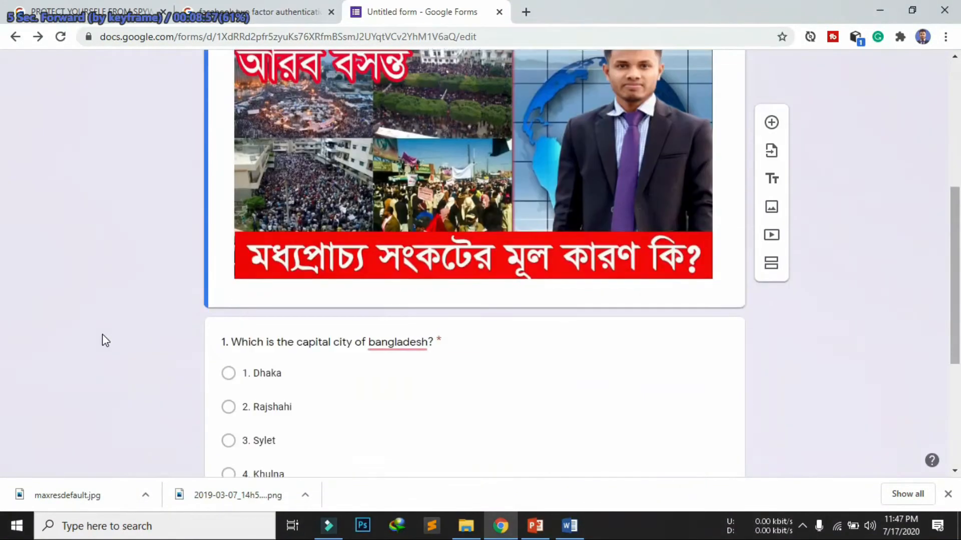
scroll(102, 335, down, 2)
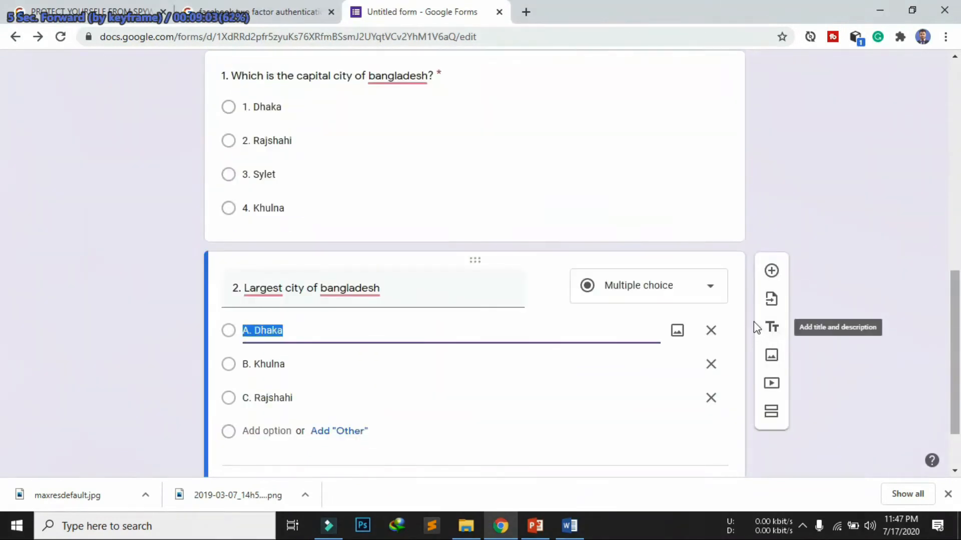
click(771, 271)
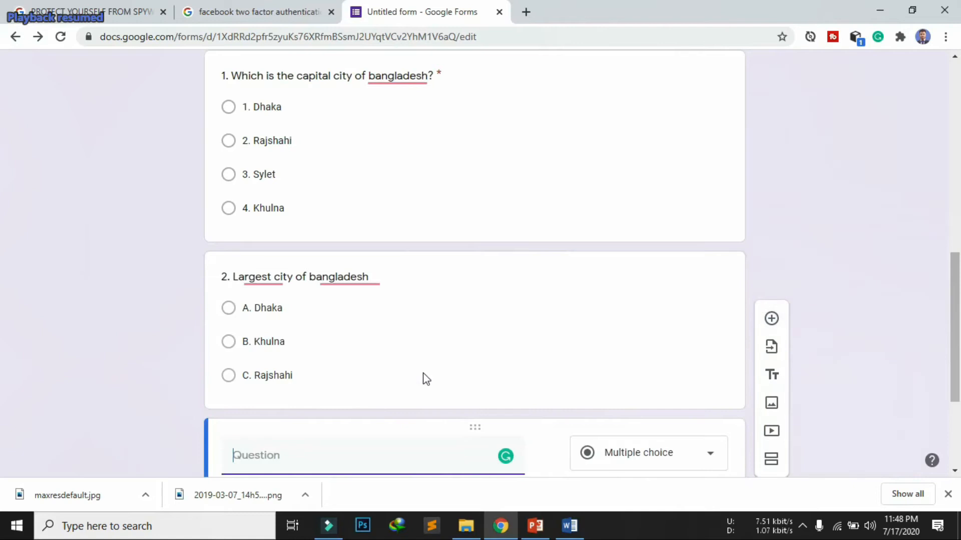
scroll(369, 402, down, 1)
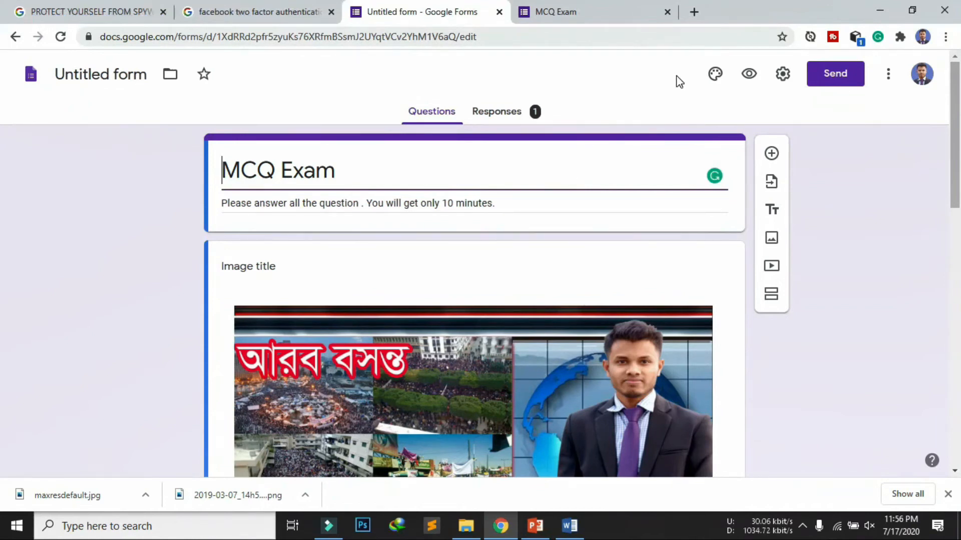
Install the Timify.me add-on from the G Suite Marketplace, granting the permission it needs and finishing the installation guide.
click(896, 82)
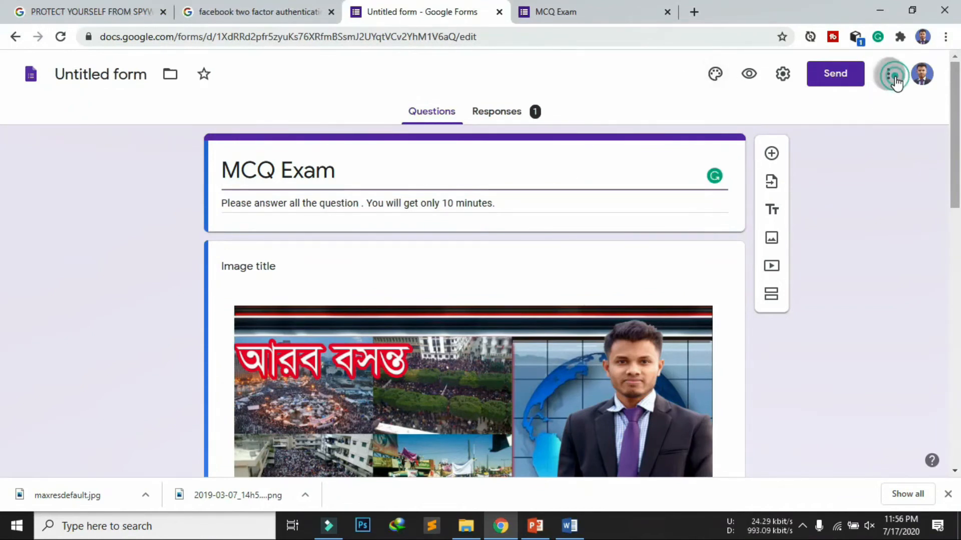
click(870, 380)
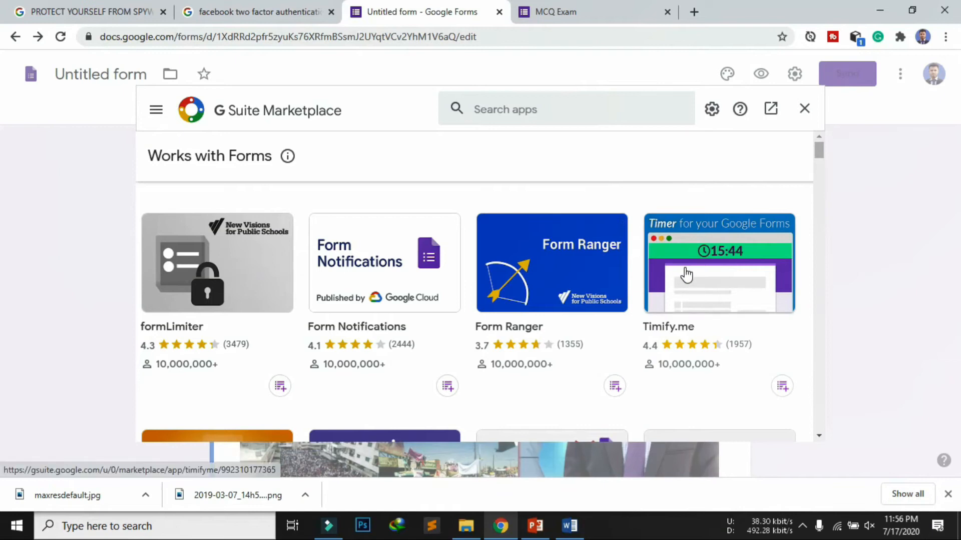
click(709, 303)
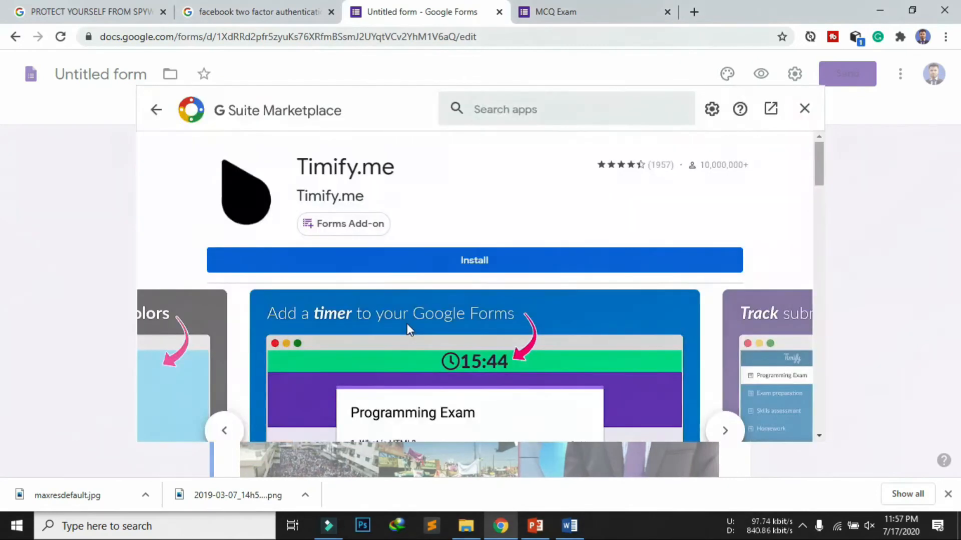
click(483, 265)
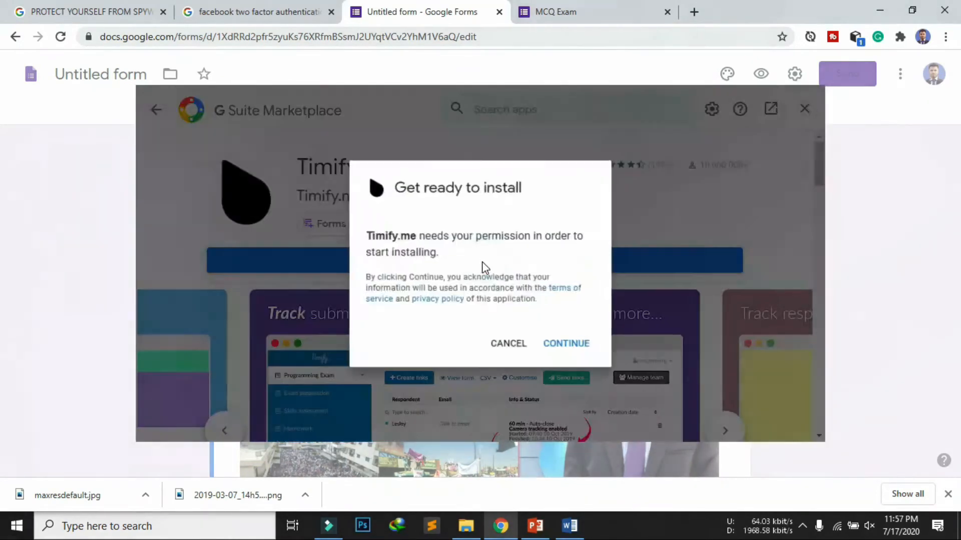
click(576, 354)
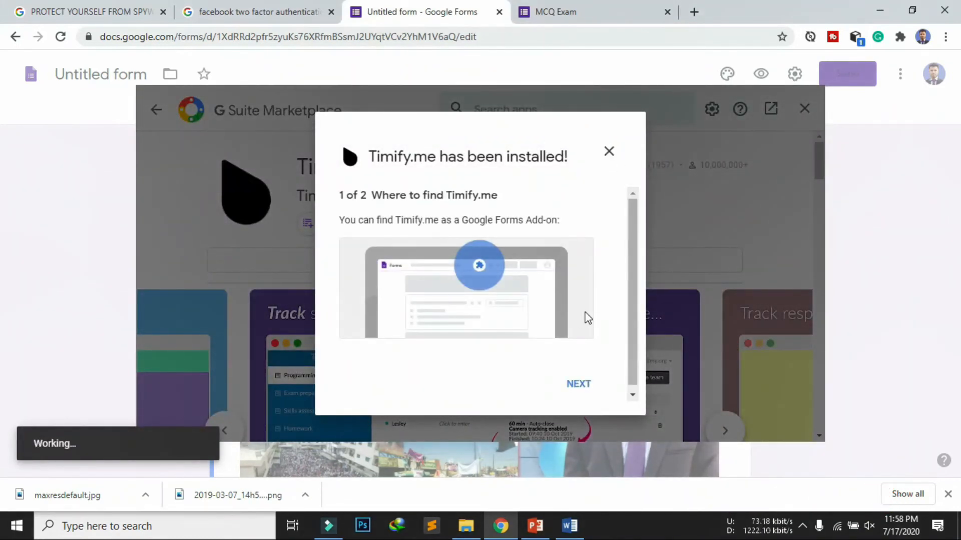
click(589, 388)
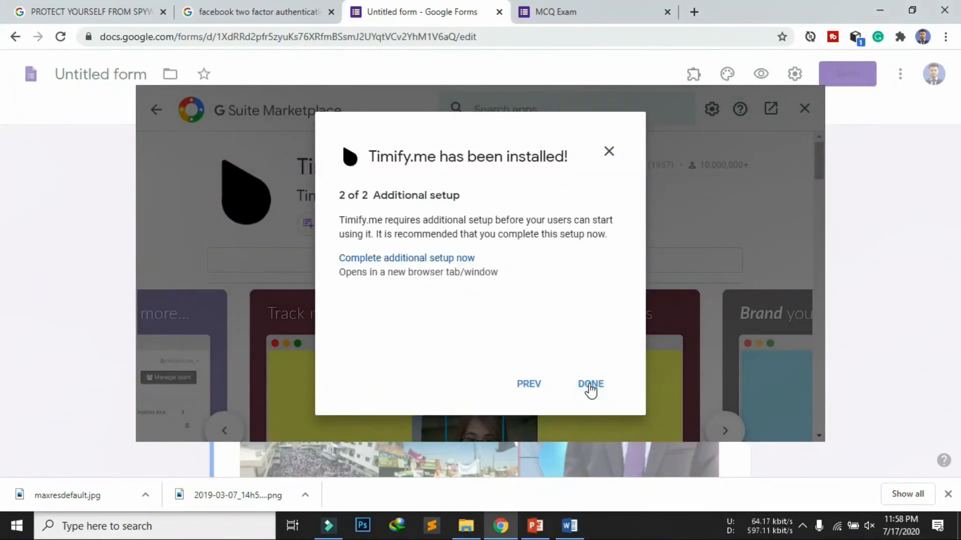
click(591, 386)
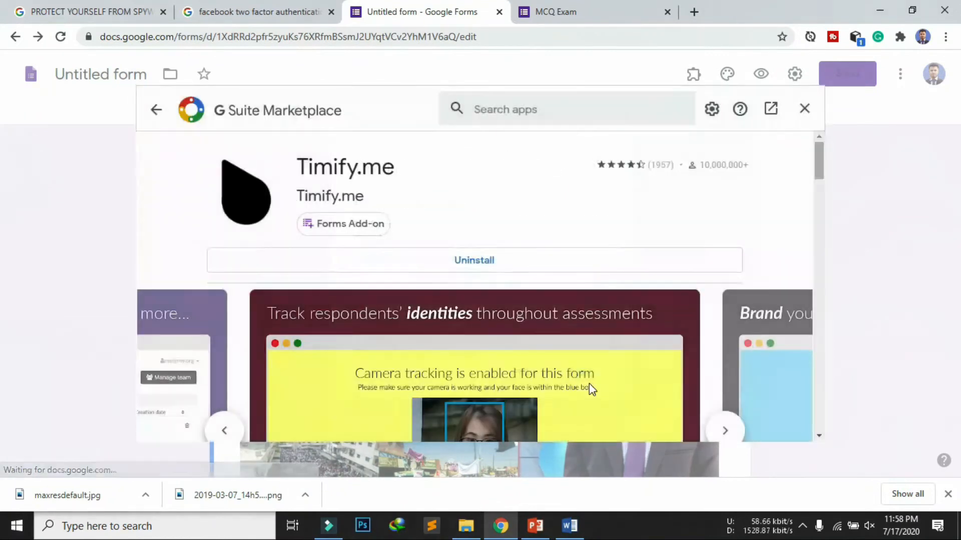
Open the configuration of the Timify.me add-on for the MCQ Exam form.
click(680, 79)
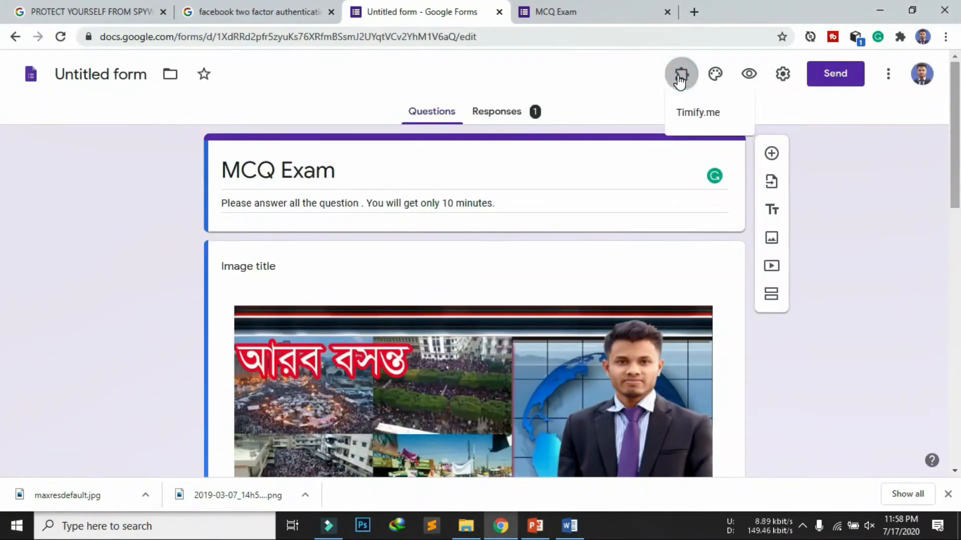
click(701, 114)
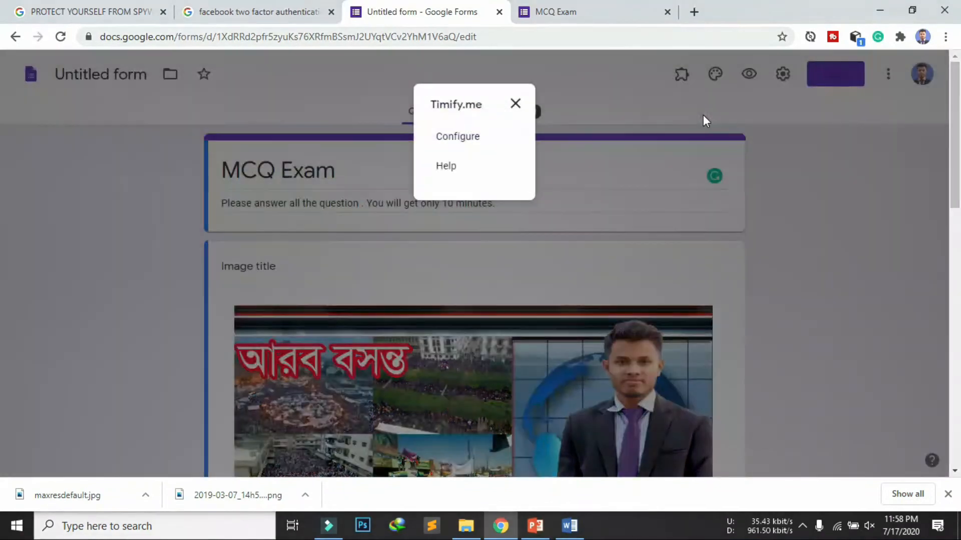
click(457, 143)
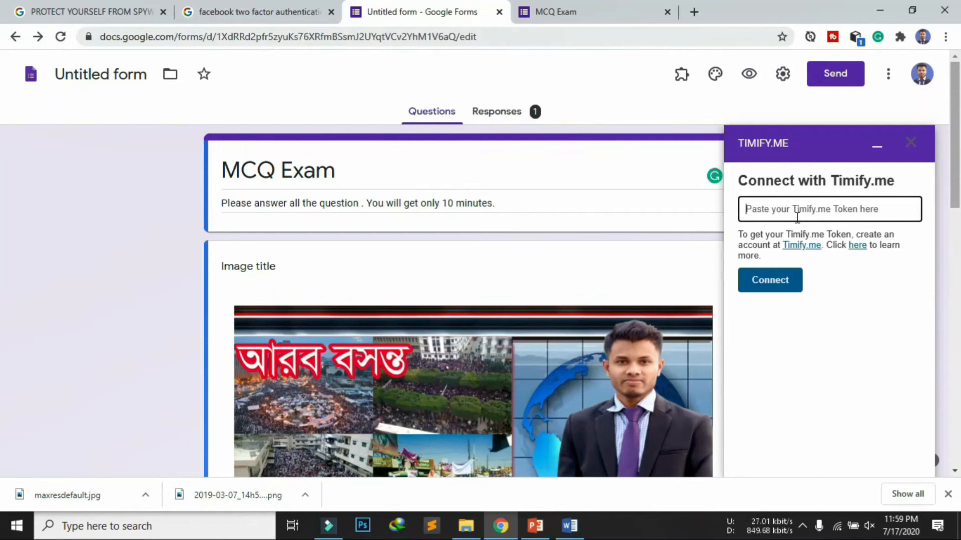
key(space)
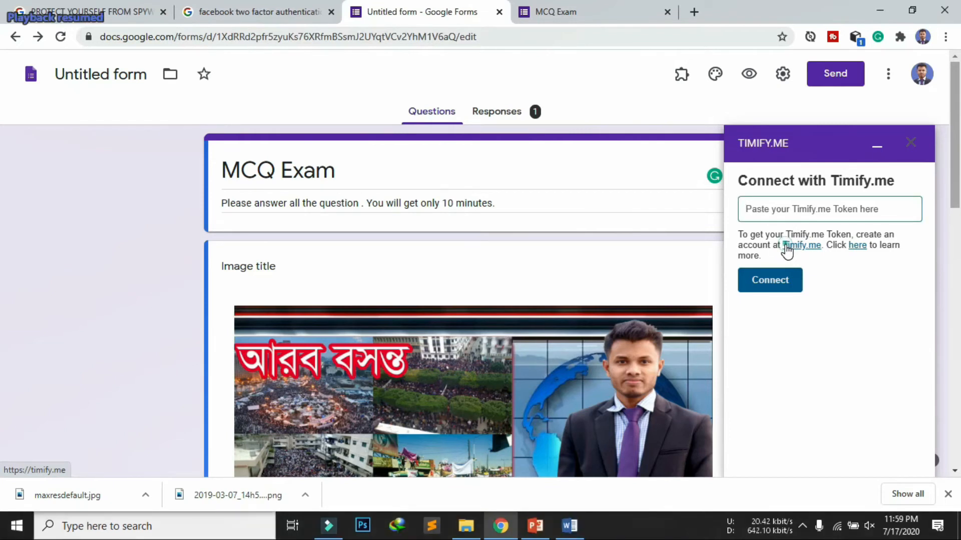
Sign up on the Timify.me website with an e-mail address and enter the verification code from the account verification e-mail.
click(786, 246)
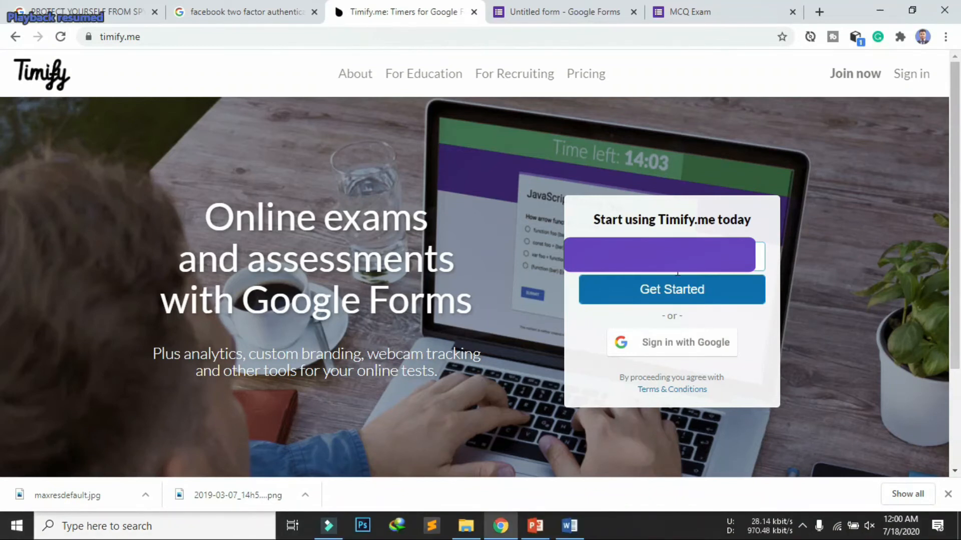
click(687, 293)
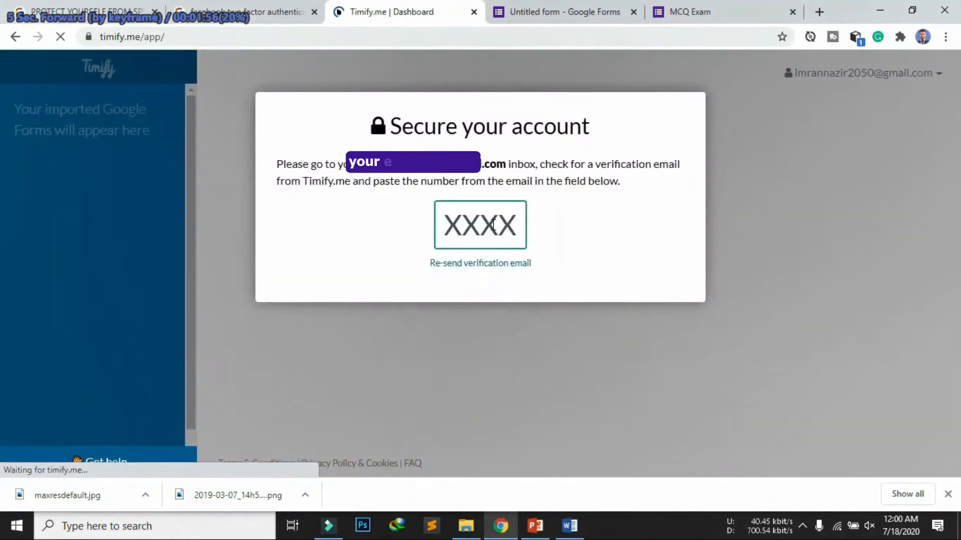
click(491, 225)
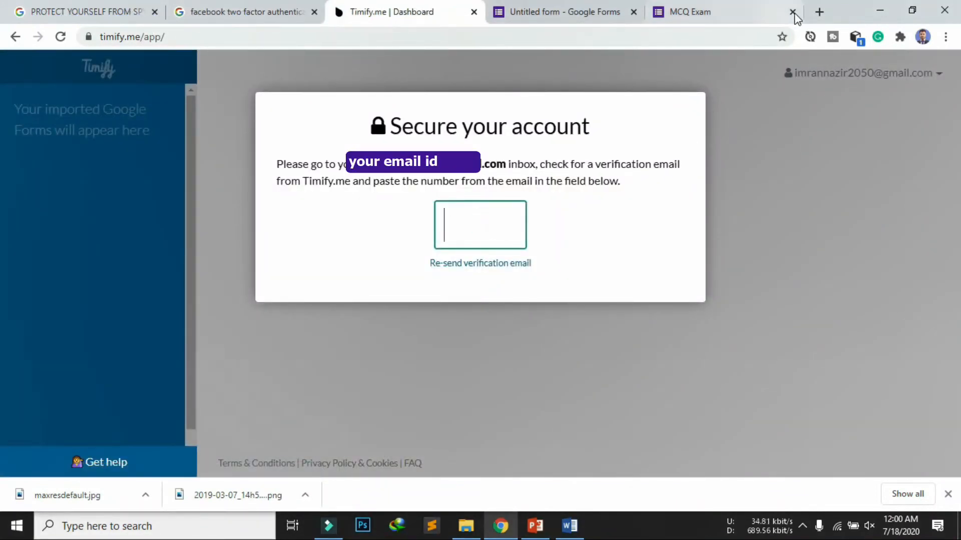
click(819, 11)
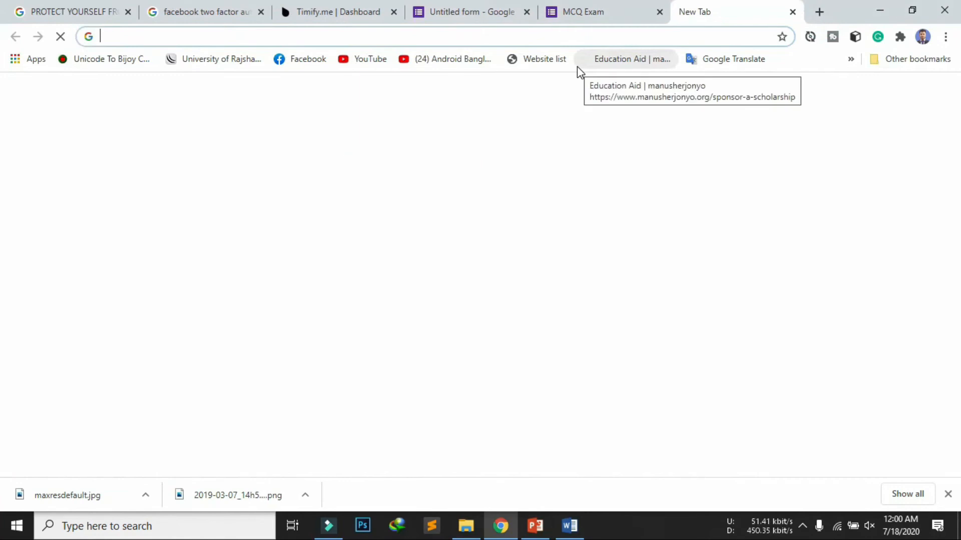
text(g)
key(Return)
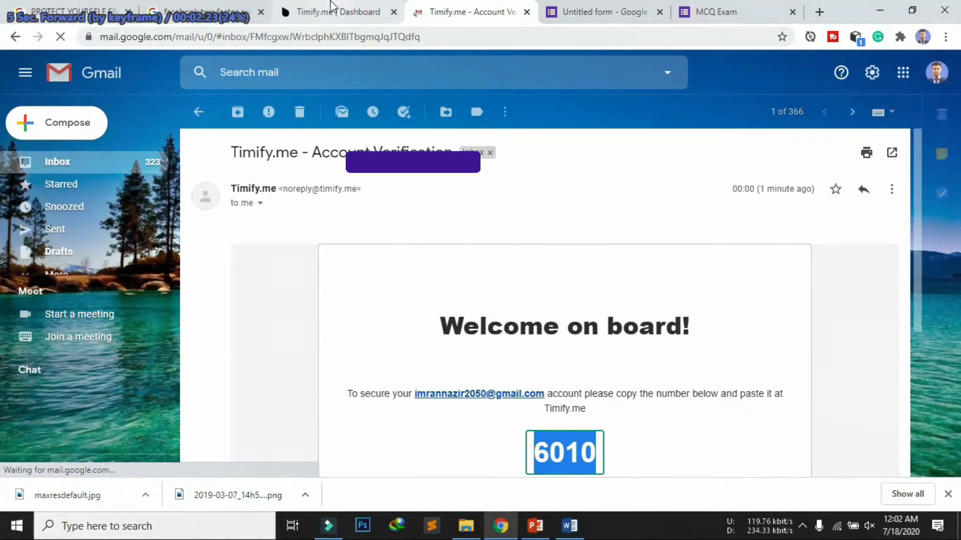
click(325, 12)
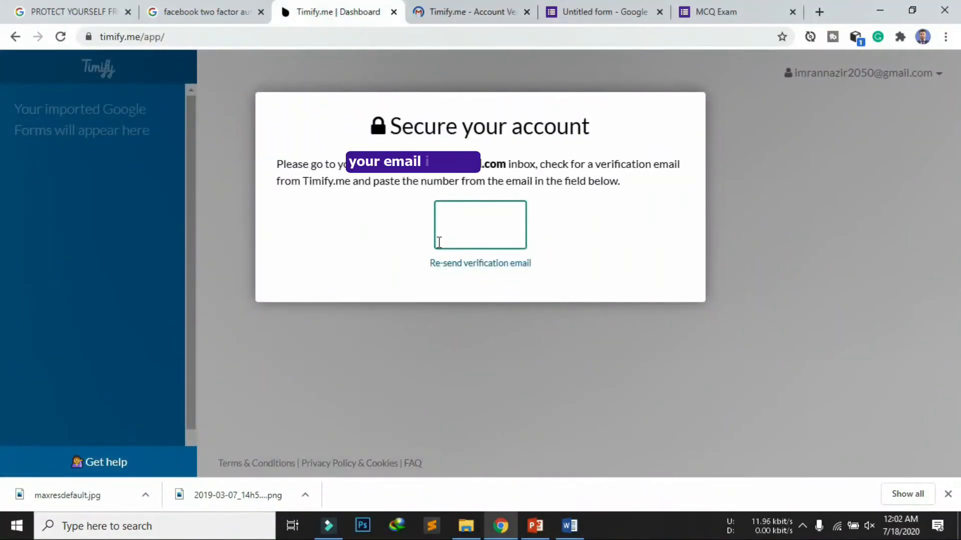
key(ctrl+v)
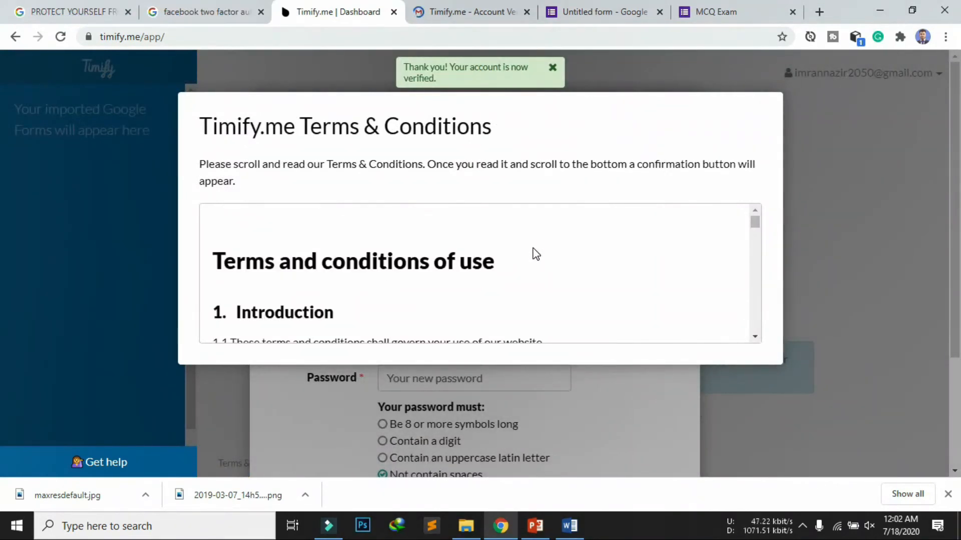
Accept the Timify.me terms and conditions, and fill in the account's first name, last name and the purpose Personal.
scroll(509, 277, down, 20)
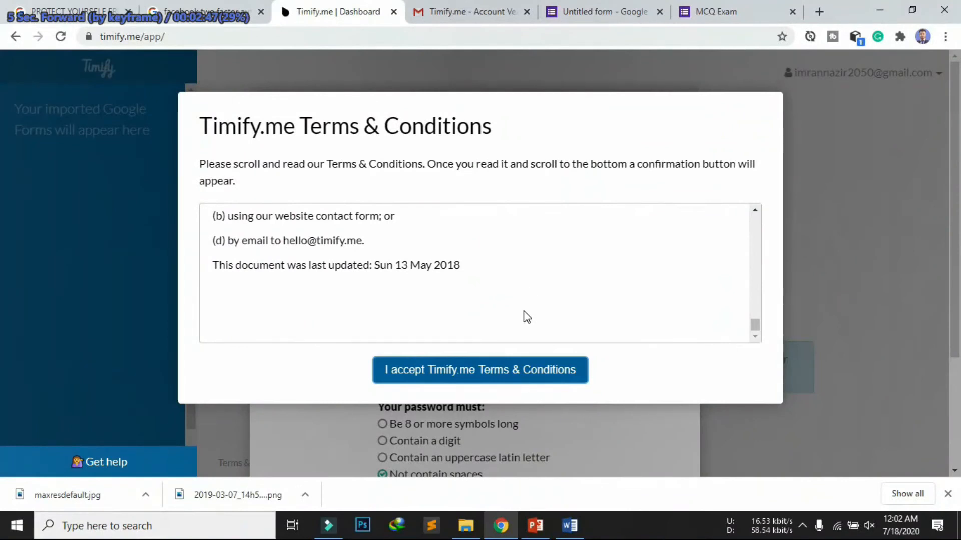
click(520, 367)
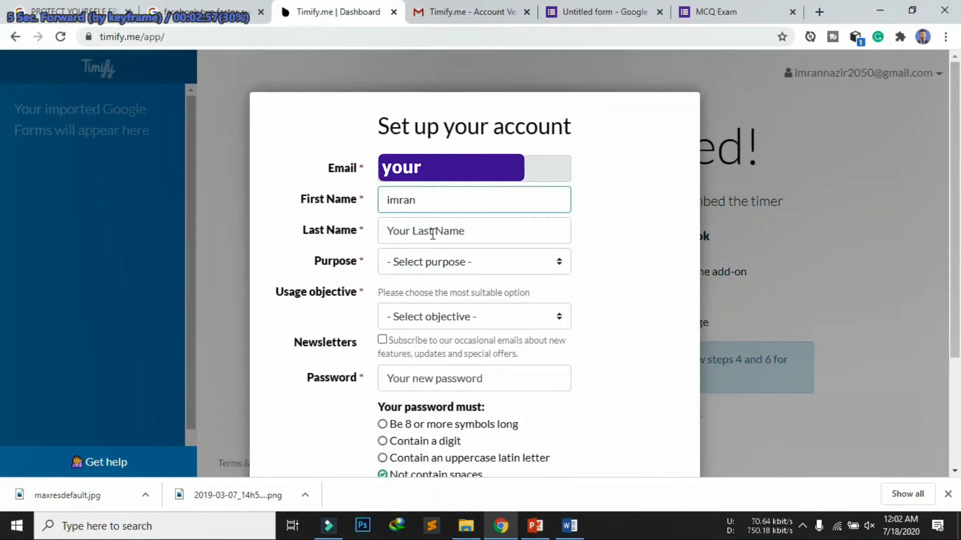
click(432, 235)
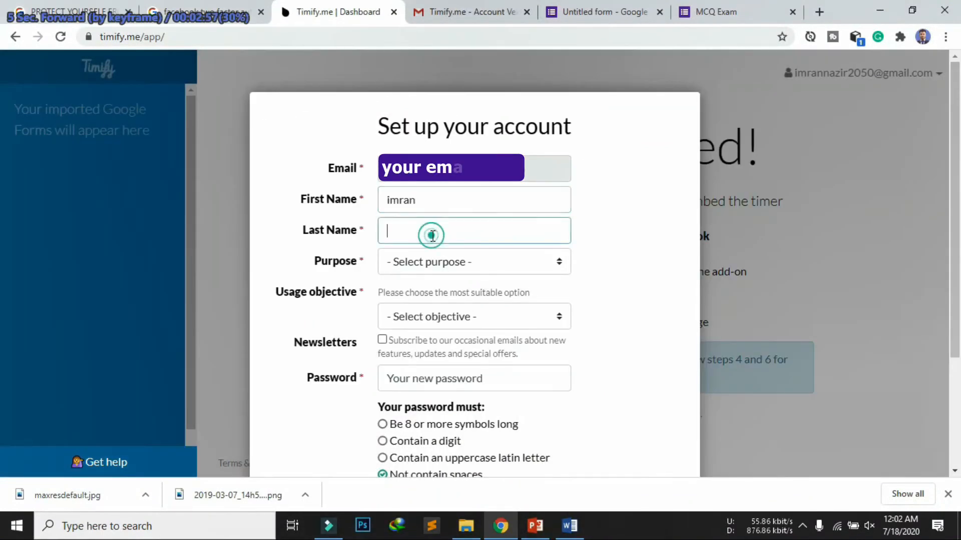
text(hossain)
click(426, 263)
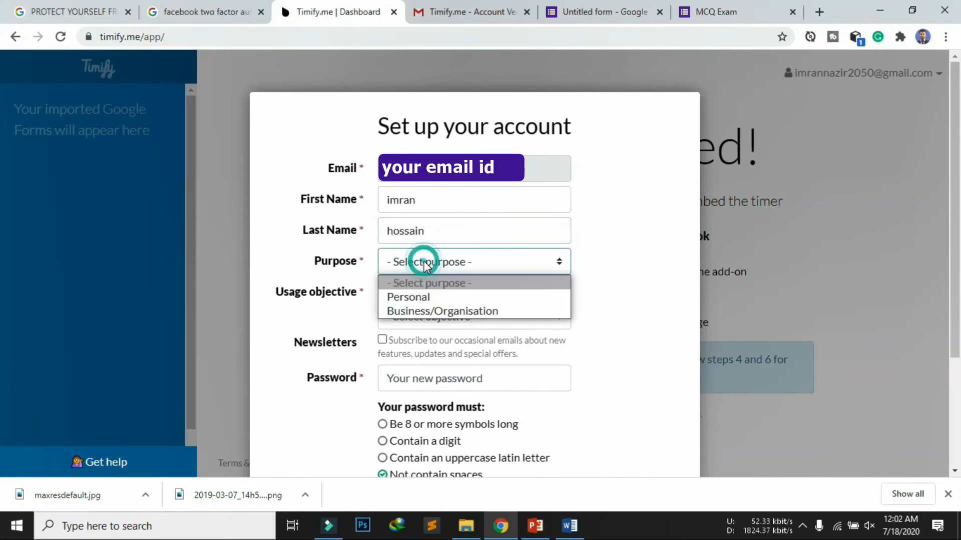
click(442, 298)
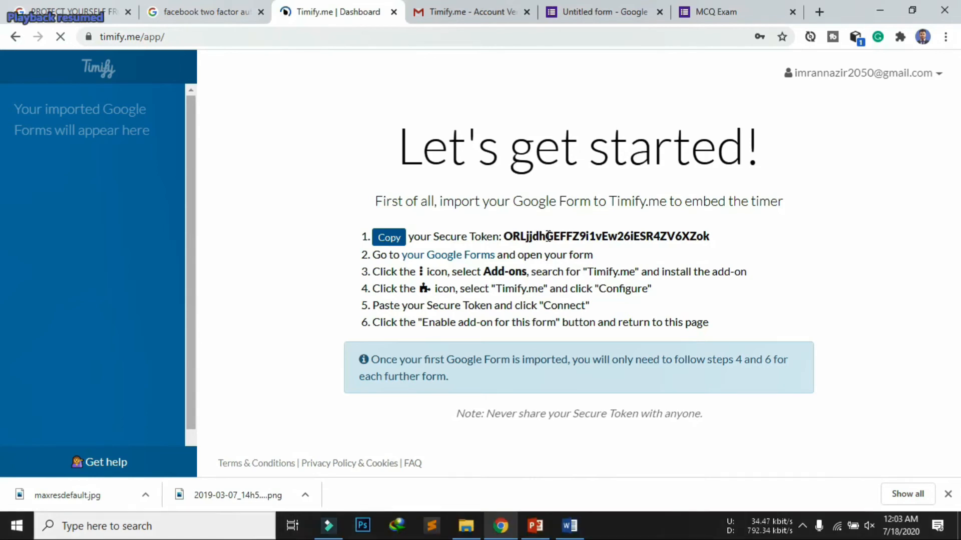
Connect the form's add-on to the Timify.me account with its Secure Token and enable Timify.me for this form.
double_click(548, 236)
key(ctrl+c)
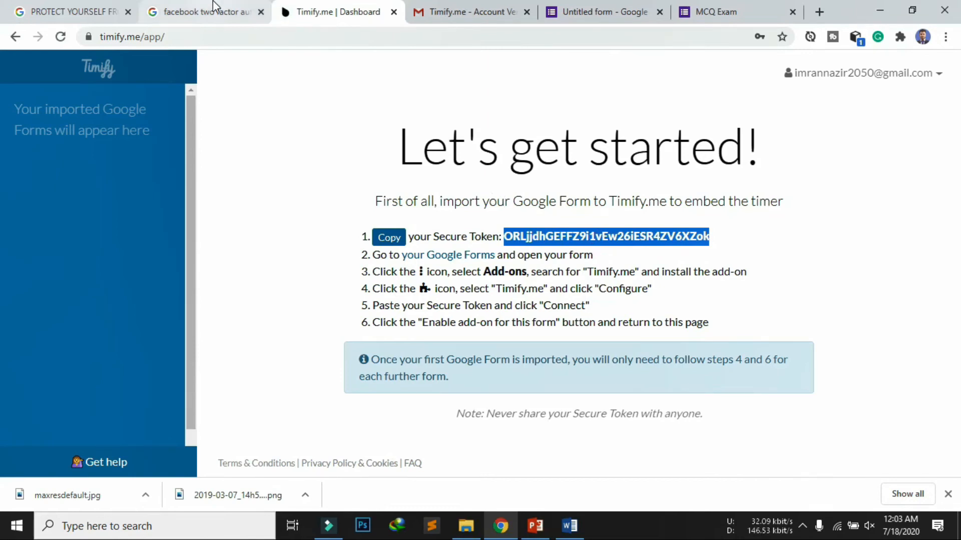
drag(595, 11, 488, 7)
click(783, 209)
key(ctrl+v)
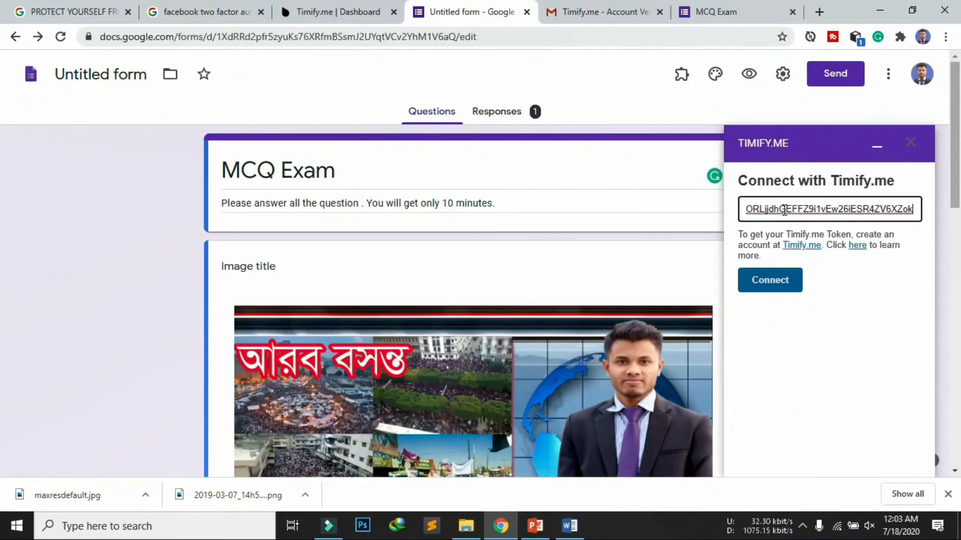
click(782, 285)
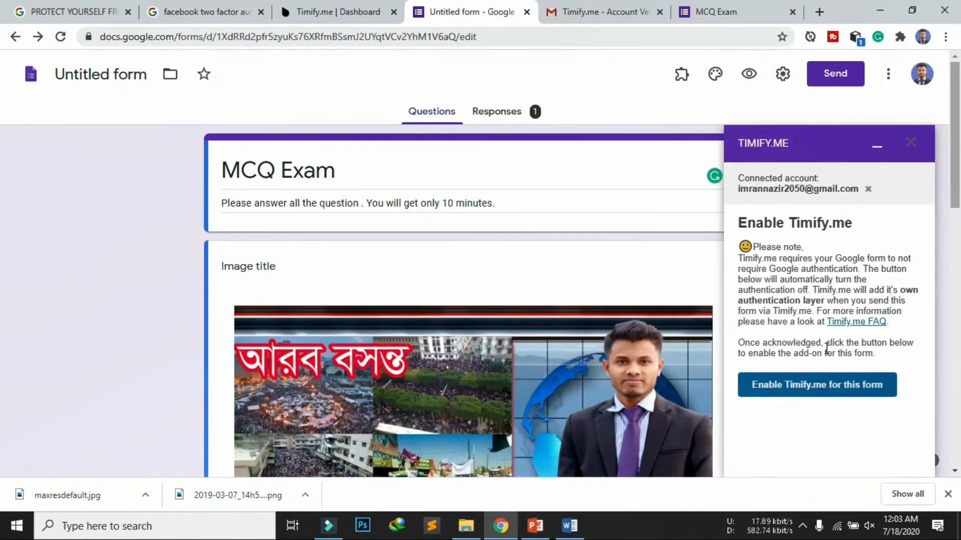
click(816, 385)
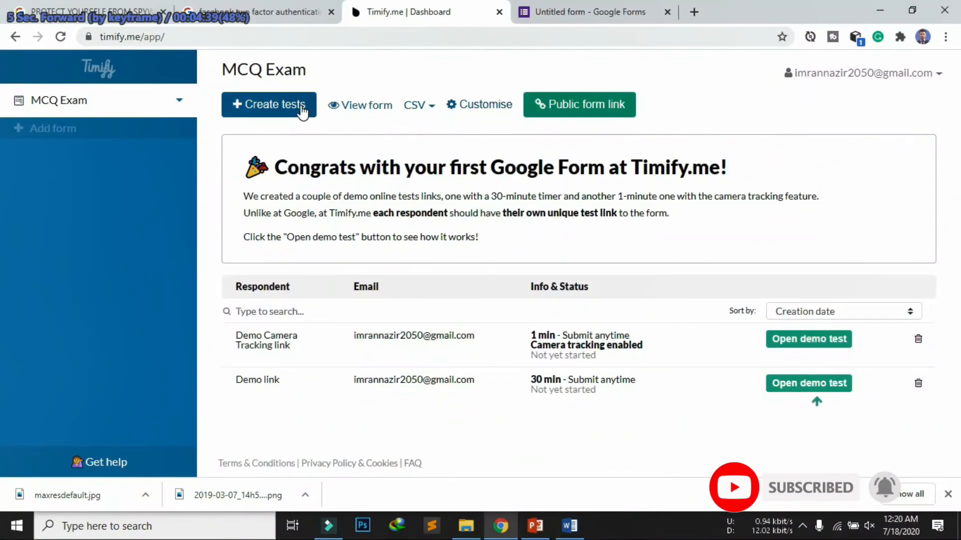
Create a 1-minute test of the MCQ Exam for the respondents' e-mail addresses, auto-closing the form when time is over.
click(305, 106)
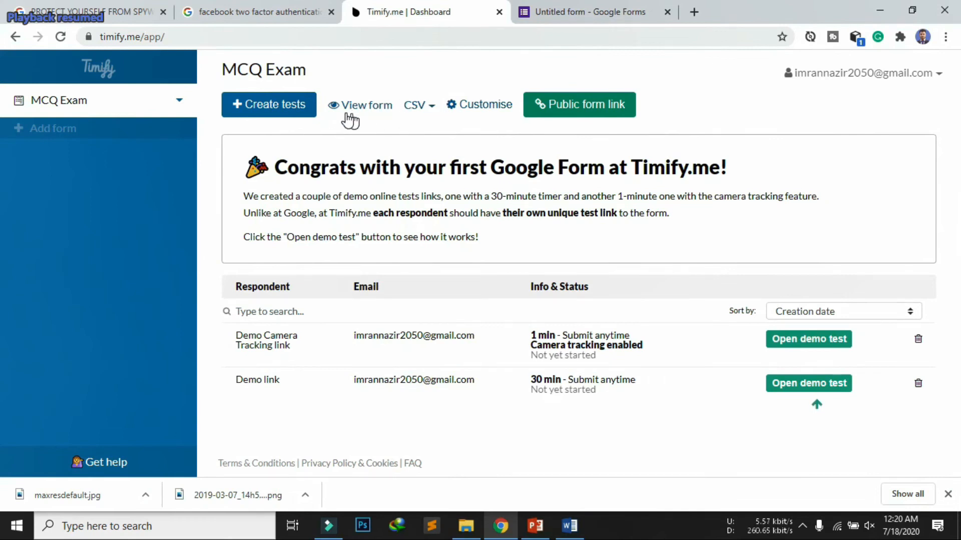
click(303, 107)
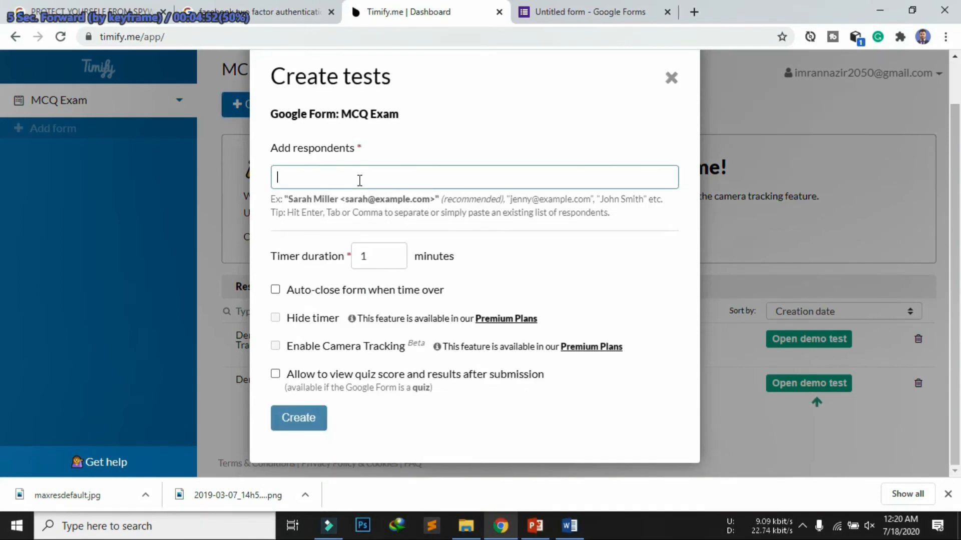
key(ctrl+v)
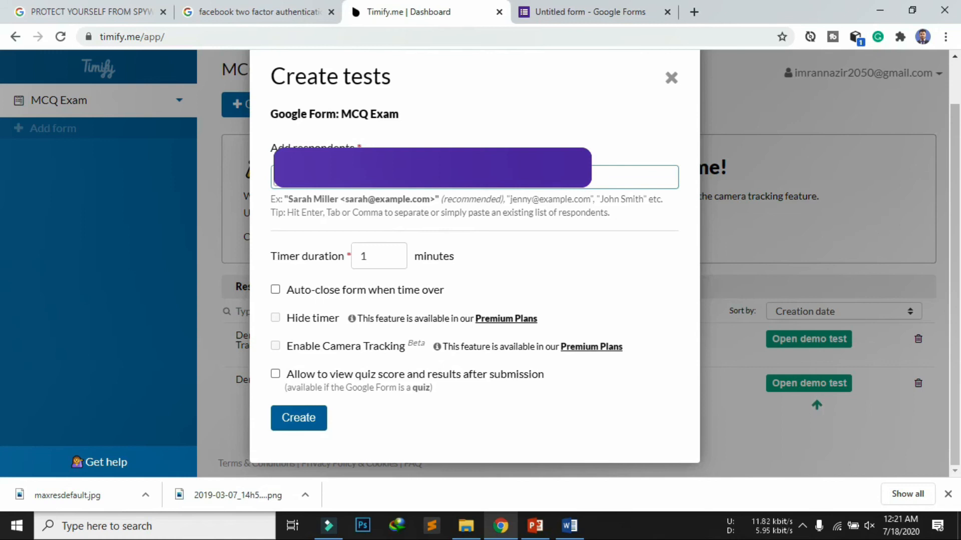
click(430, 290)
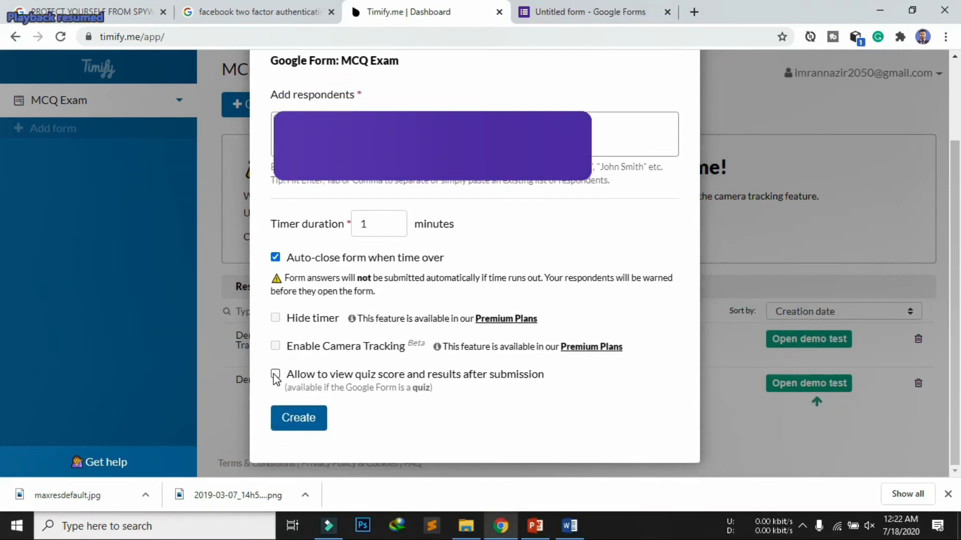
click(284, 415)
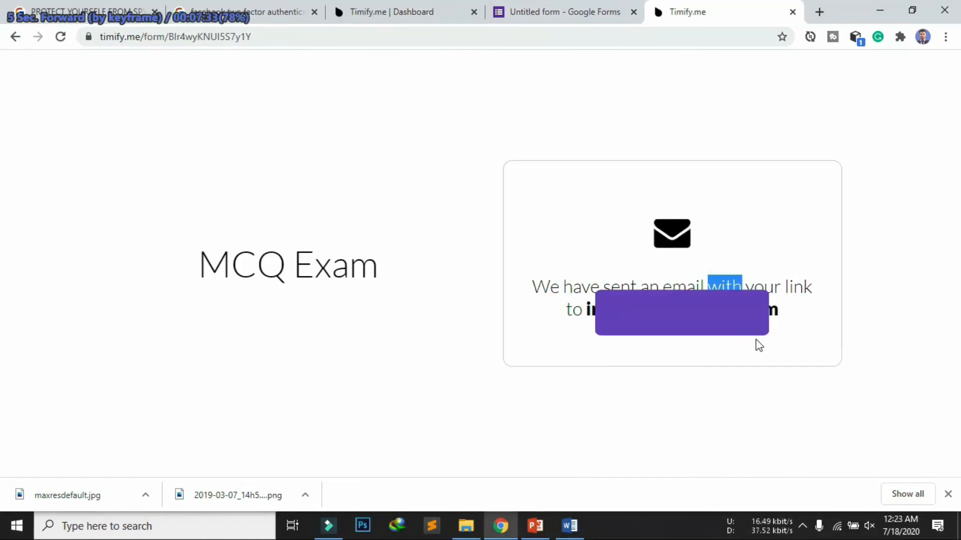
Open the personal MCQ Exam link from the Timify.me e-mail and start the timed form.
click(755, 342)
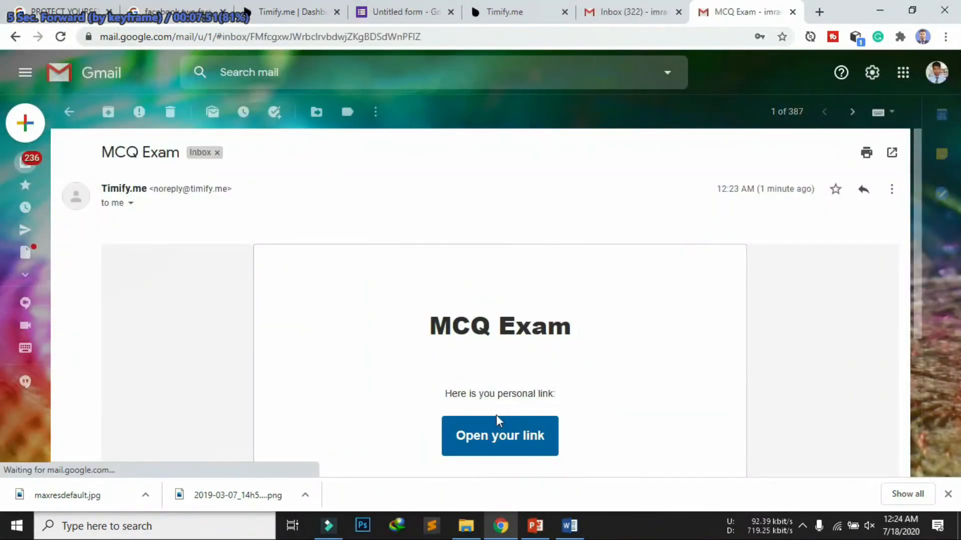
click(484, 442)
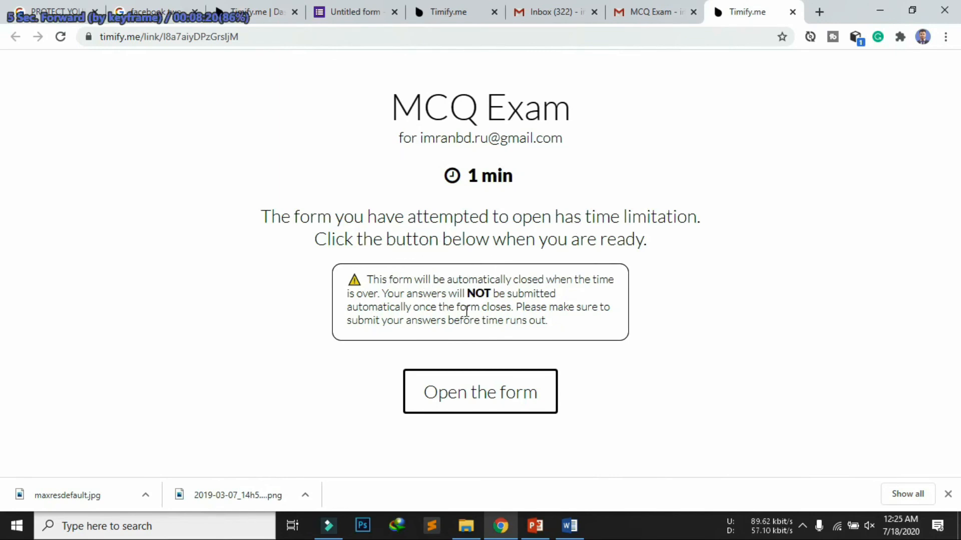
click(480, 391)
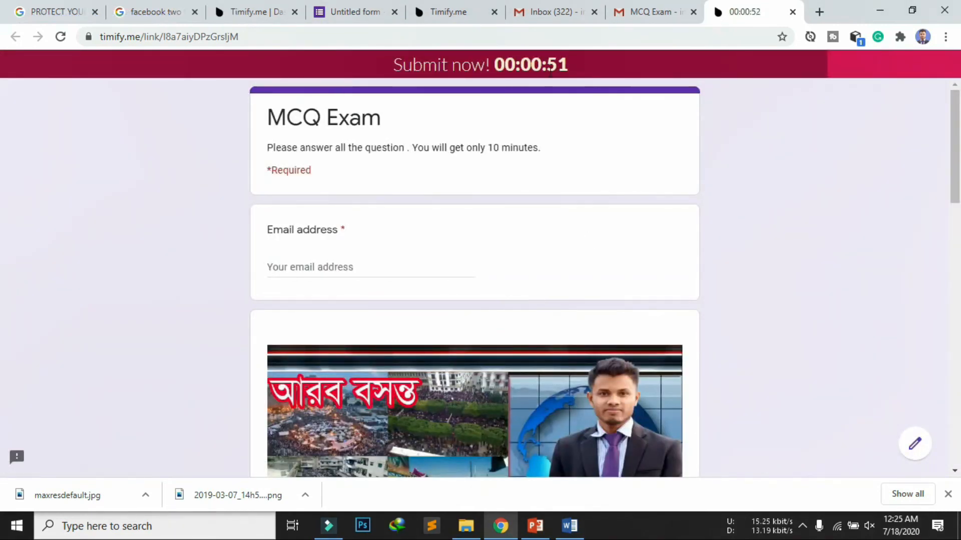
Examine the timed exam form from the countdown and questions through to the name, student ID and Submission ID fields.
scroll(429, 223, down, 8)
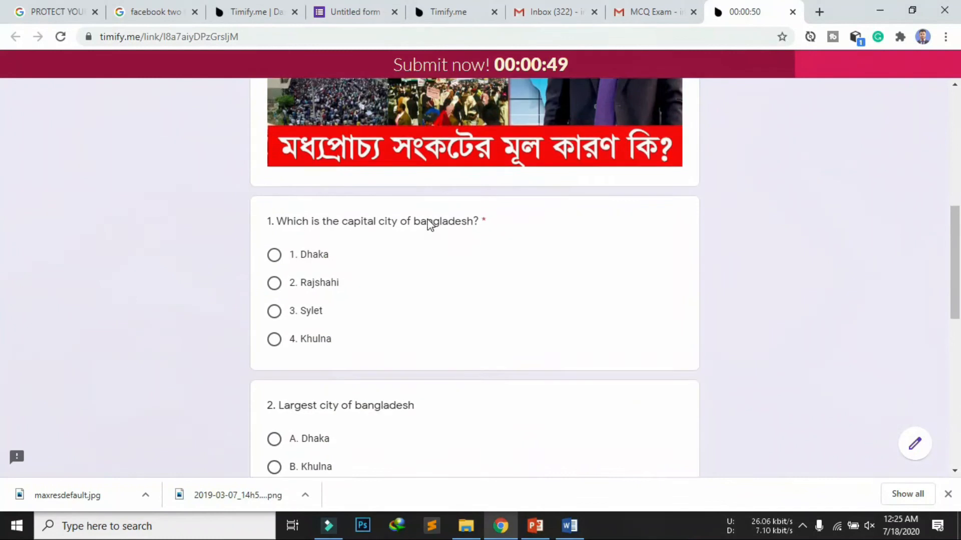
scroll(429, 223, down, 9)
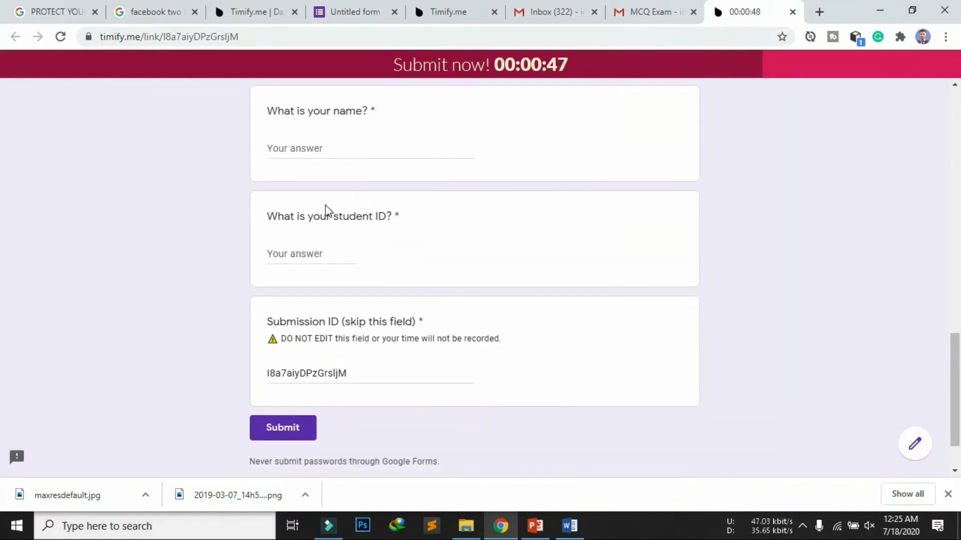
click(489, 379)
click(373, 353)
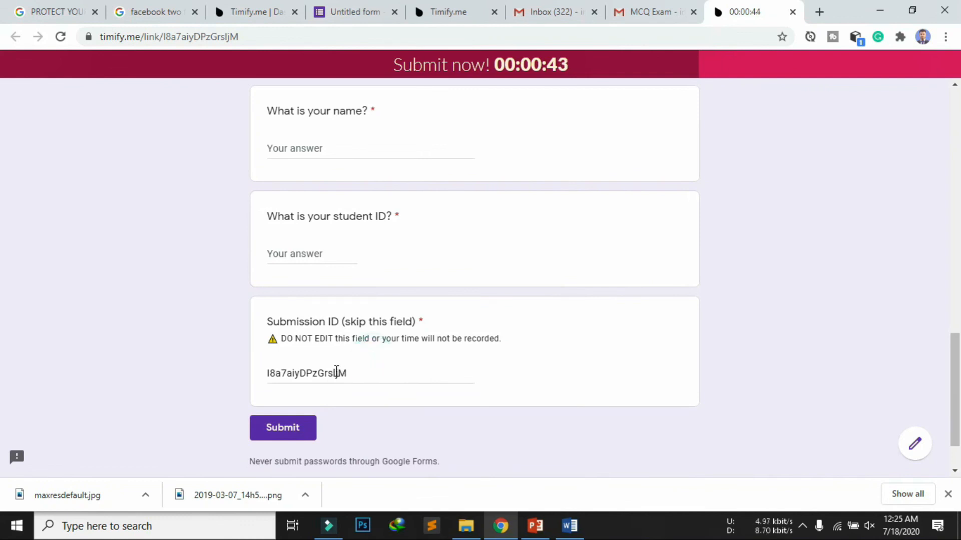
click(334, 373)
click(395, 348)
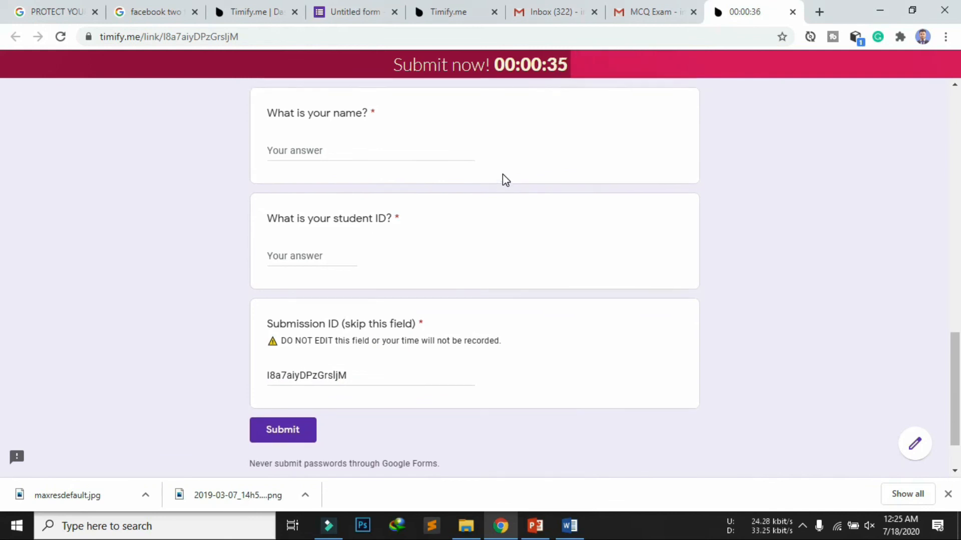
scroll(503, 173, up, 5)
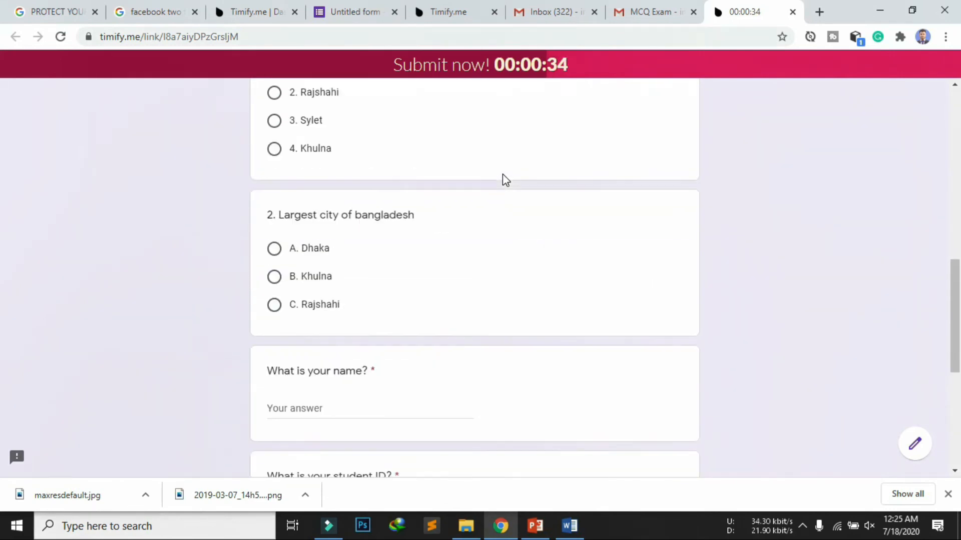
scroll(503, 174, up, 10)
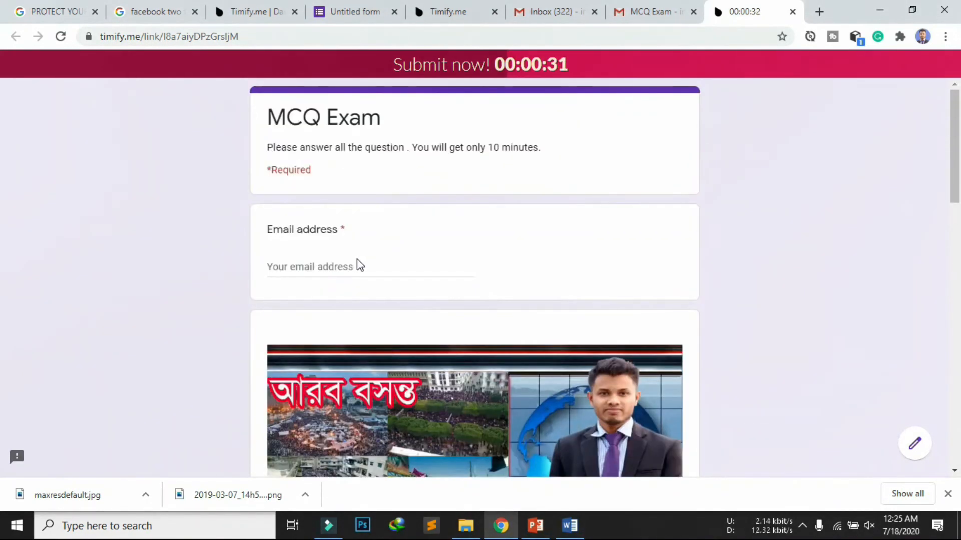
Answer the capital city question with "2. Rajshahi" and the largest city question with "B. Khulna".
click(358, 265)
scroll(358, 265, down, 7)
click(327, 341)
scroll(328, 340, down, 3)
click(322, 346)
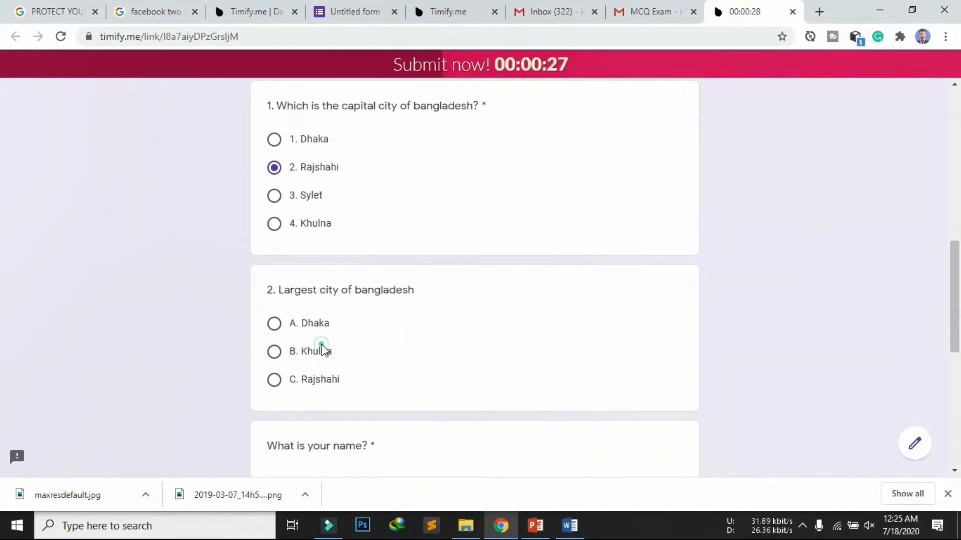
scroll(323, 348, down, 5)
scroll(322, 300, up, 1)
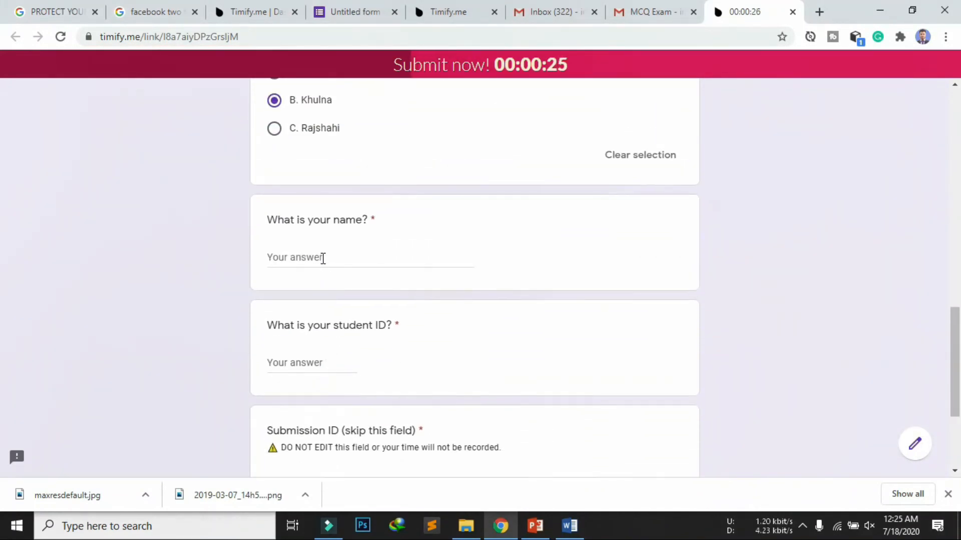
scroll(347, 318, down, 3)
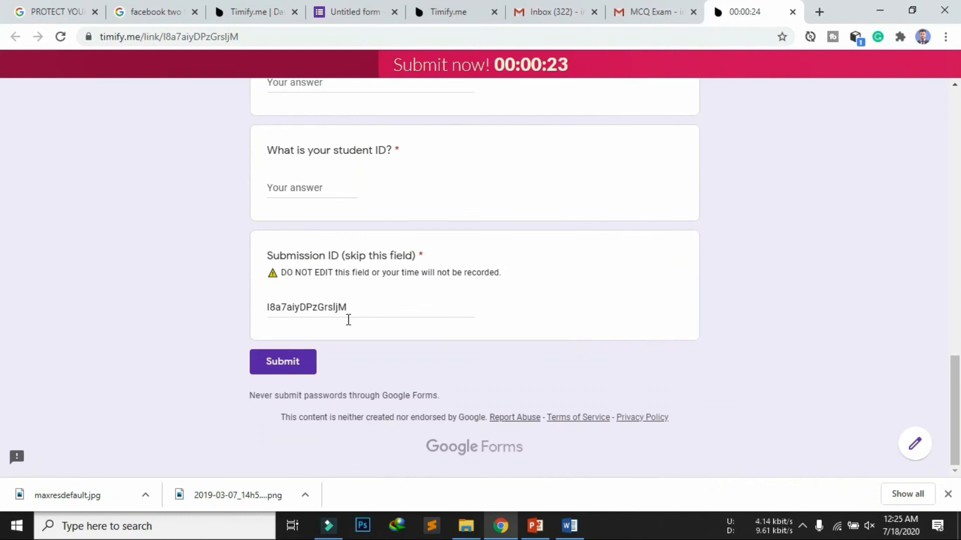
scroll(349, 319, up, 8)
scroll(348, 319, down, 8)
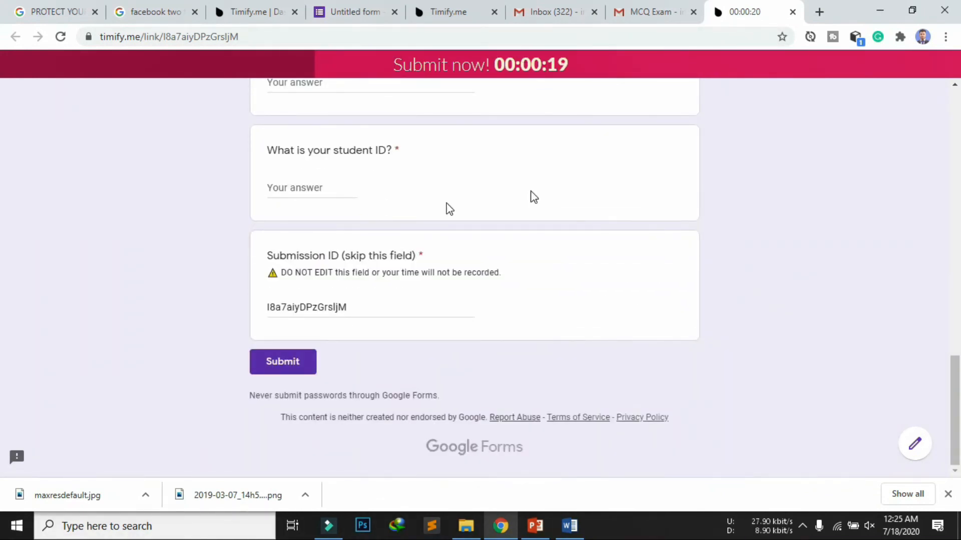
scroll(538, 194, up, 14)
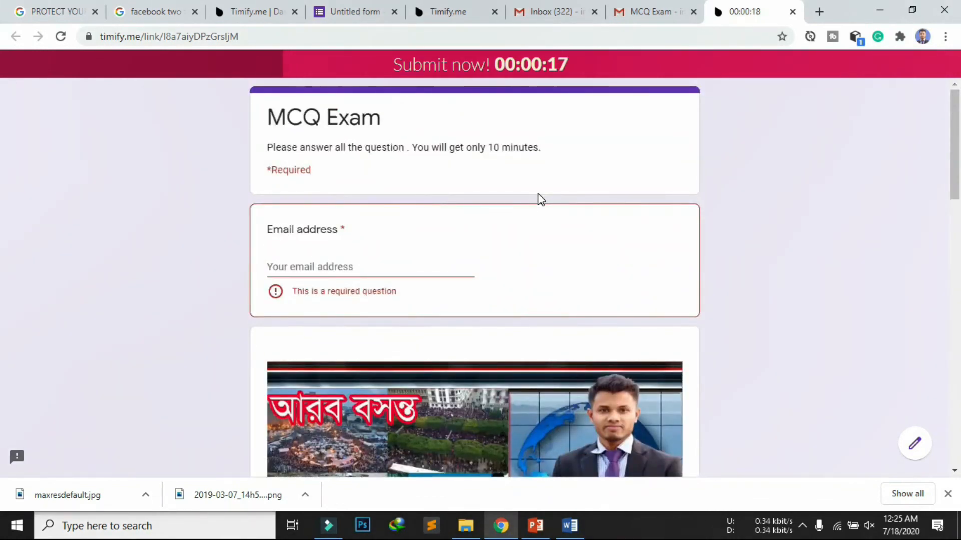